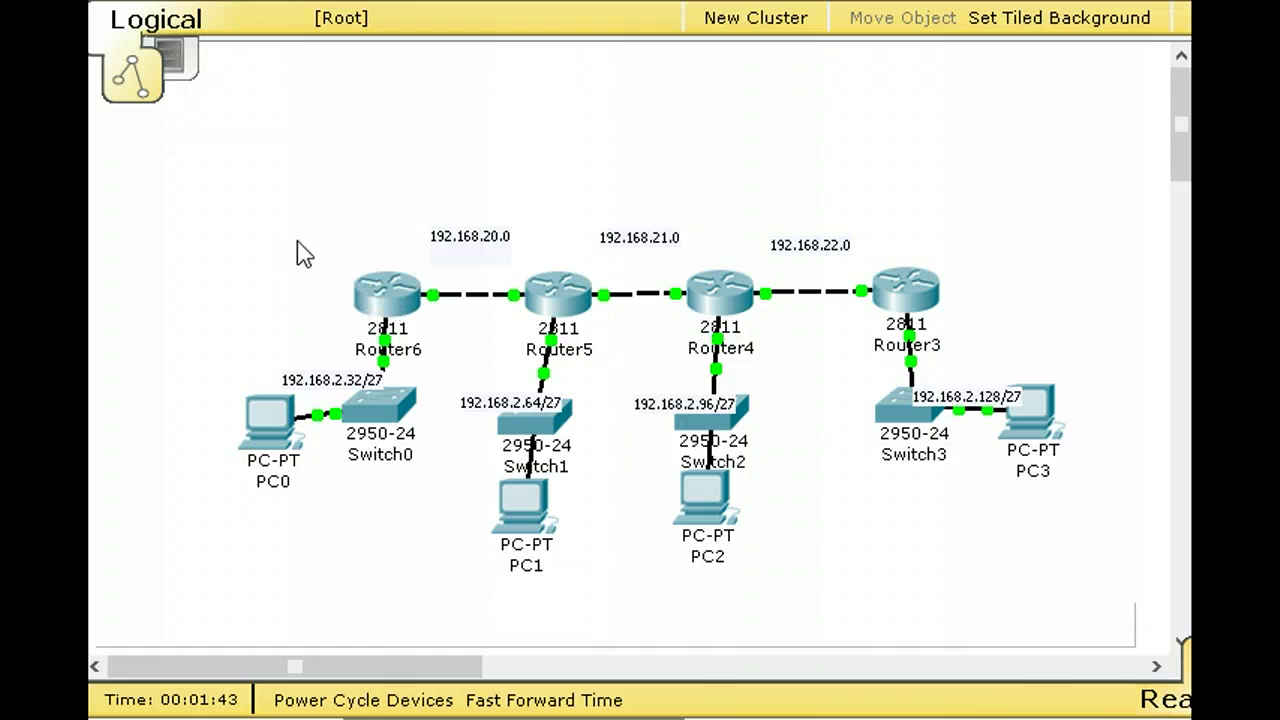
- Open Router6's command line, enter privileged mode and show the IP routing table
left_click(388, 300)
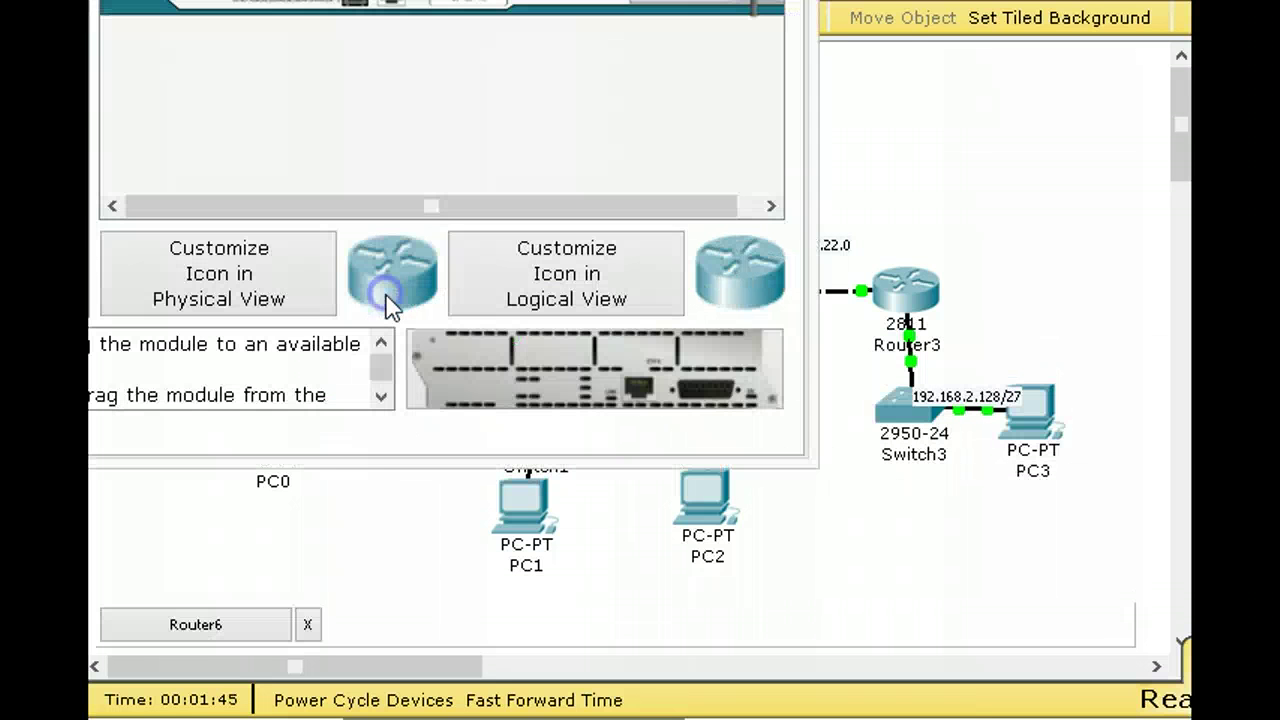
left_click_drag(560, 15, 754, 23)
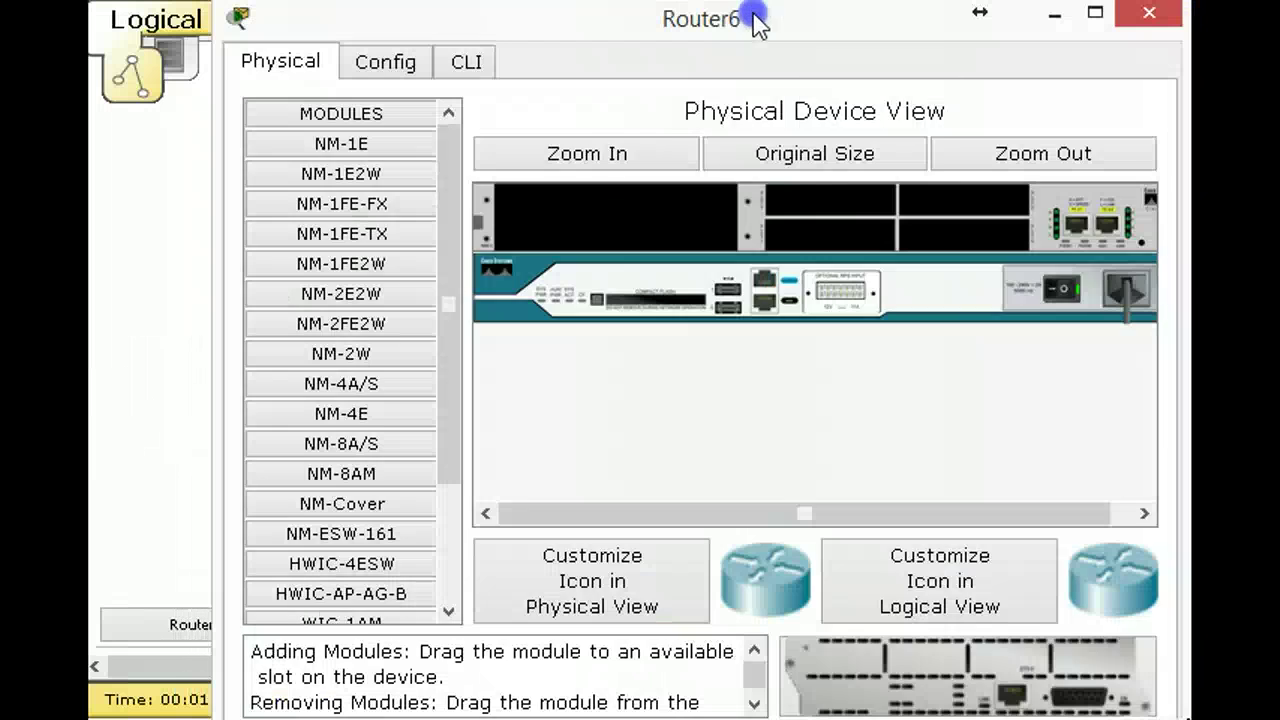
left_click(466, 68)
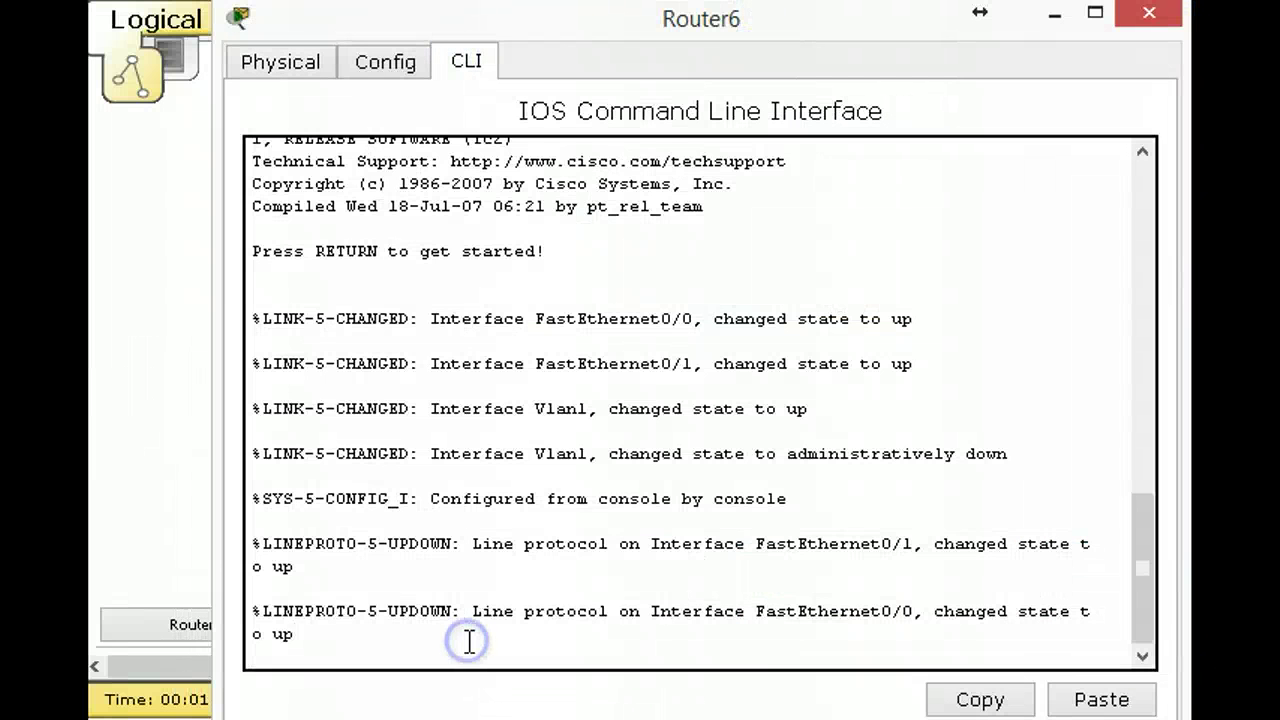
key("Return")
type("en")
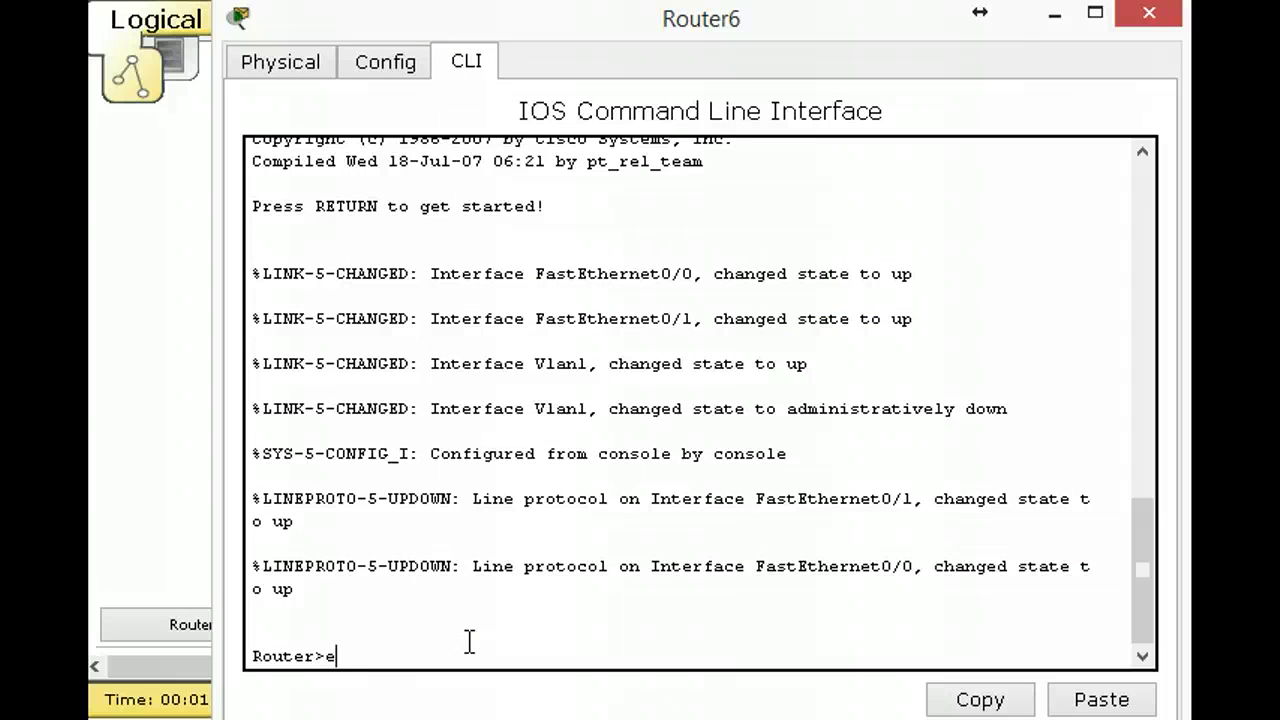
key("Return")
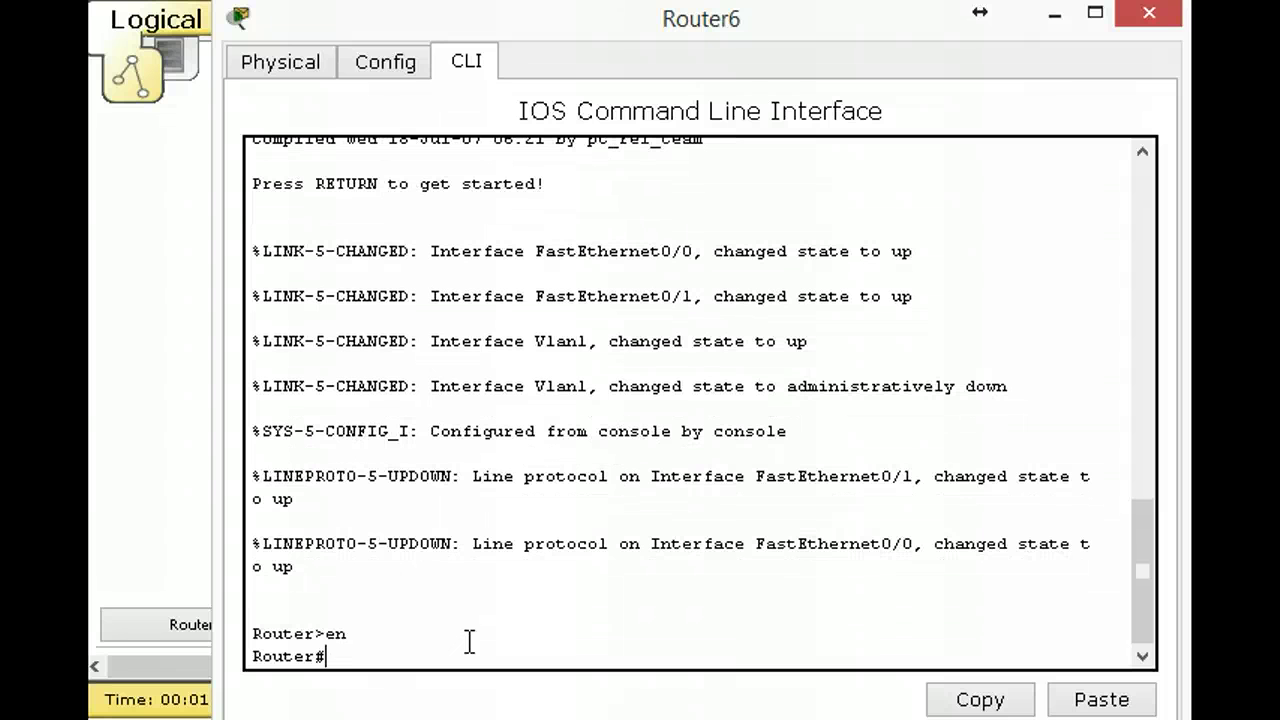
type("show ip route")
key("Return")
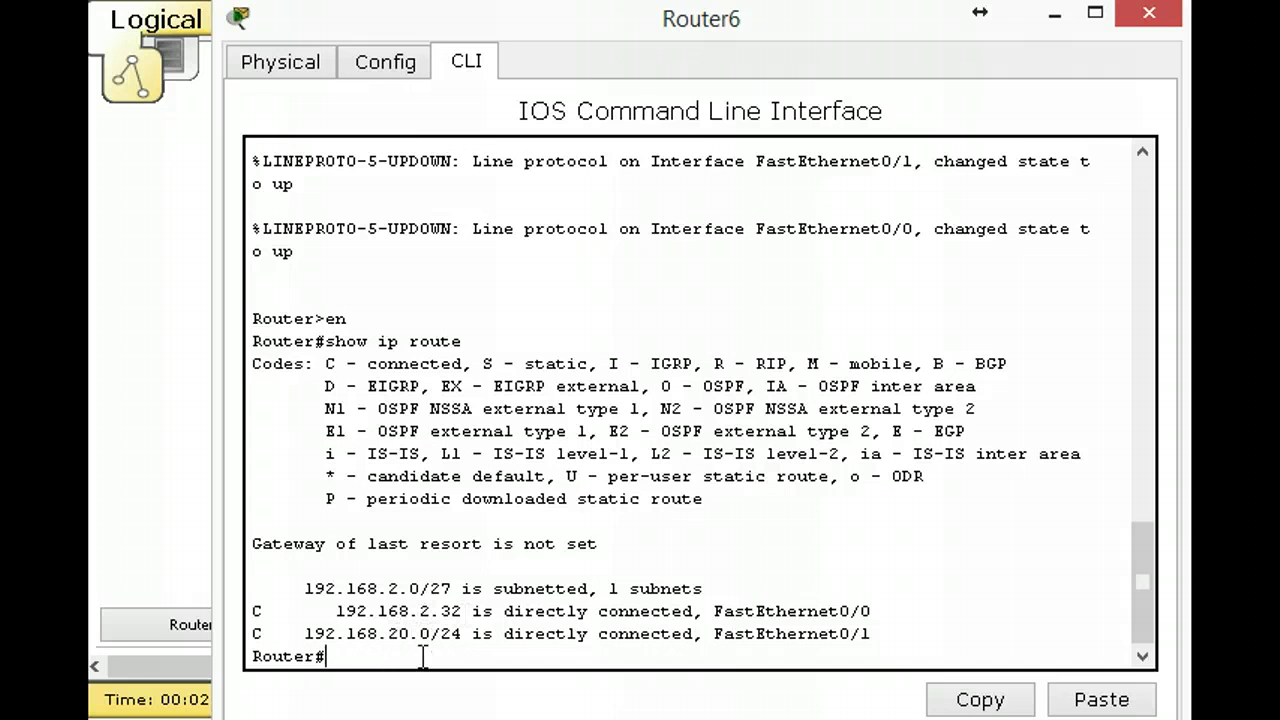
- Enable RIP routing on Router6 from global configuration mode and set it to version 2
type("config t")
key("Return")
type("router rip")
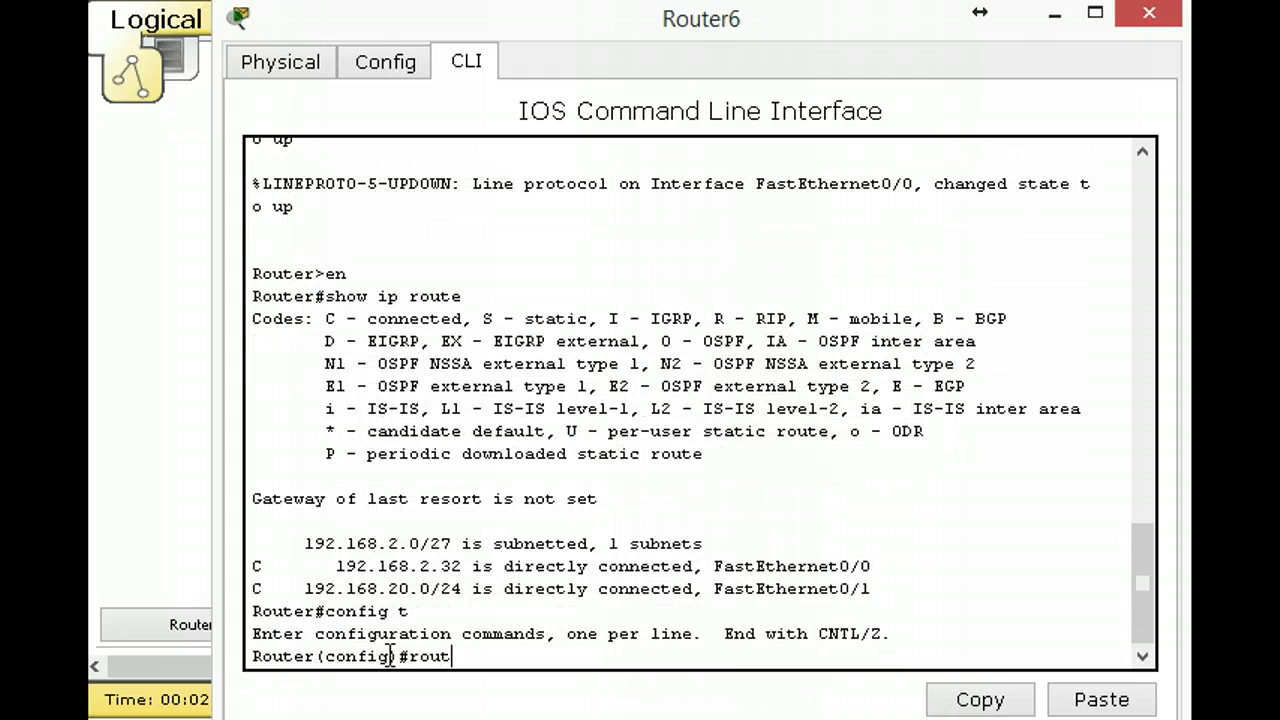
key("Return")
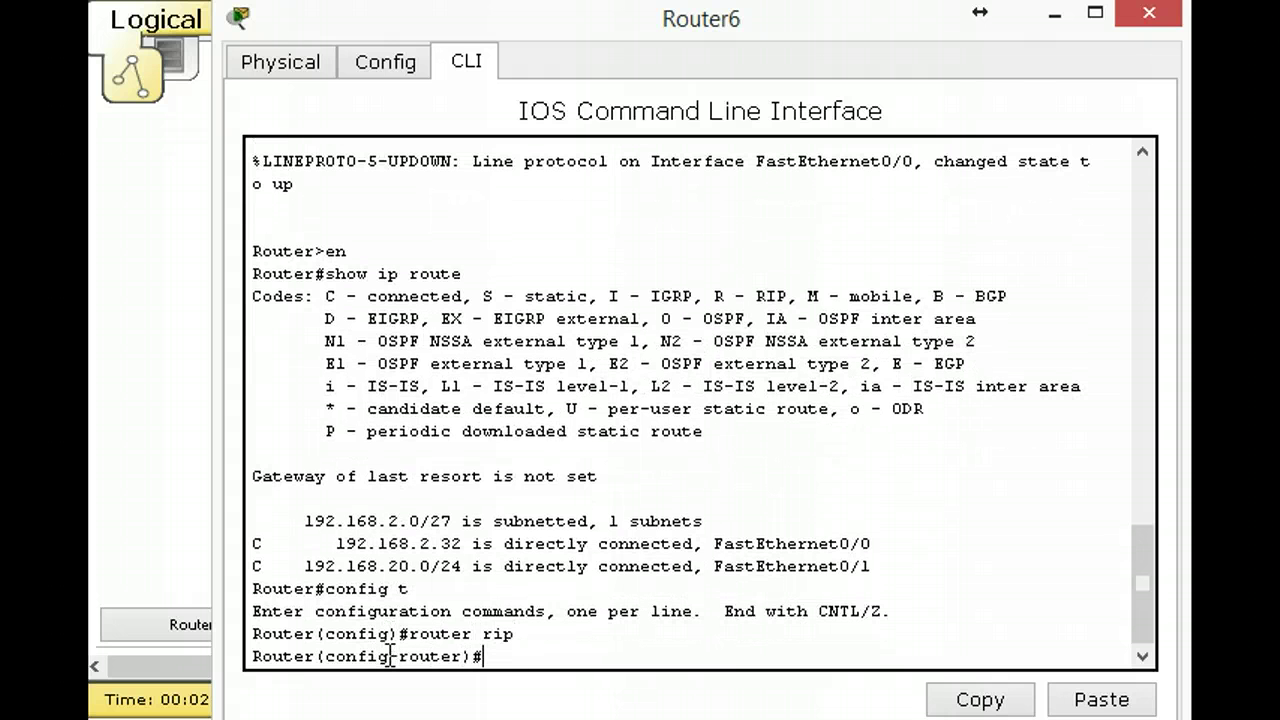
type("versioin")
key("BackSpace")
key("BackSpace")
type("n")
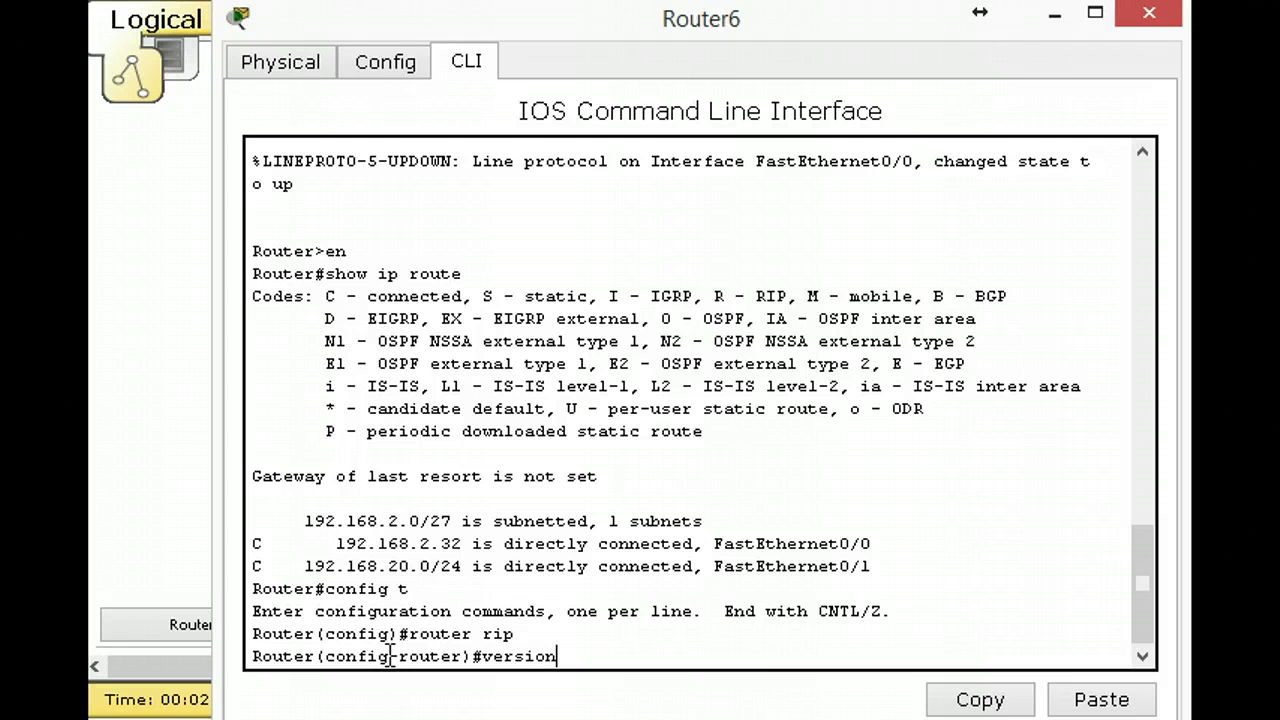
type(" 2")
key("Return")
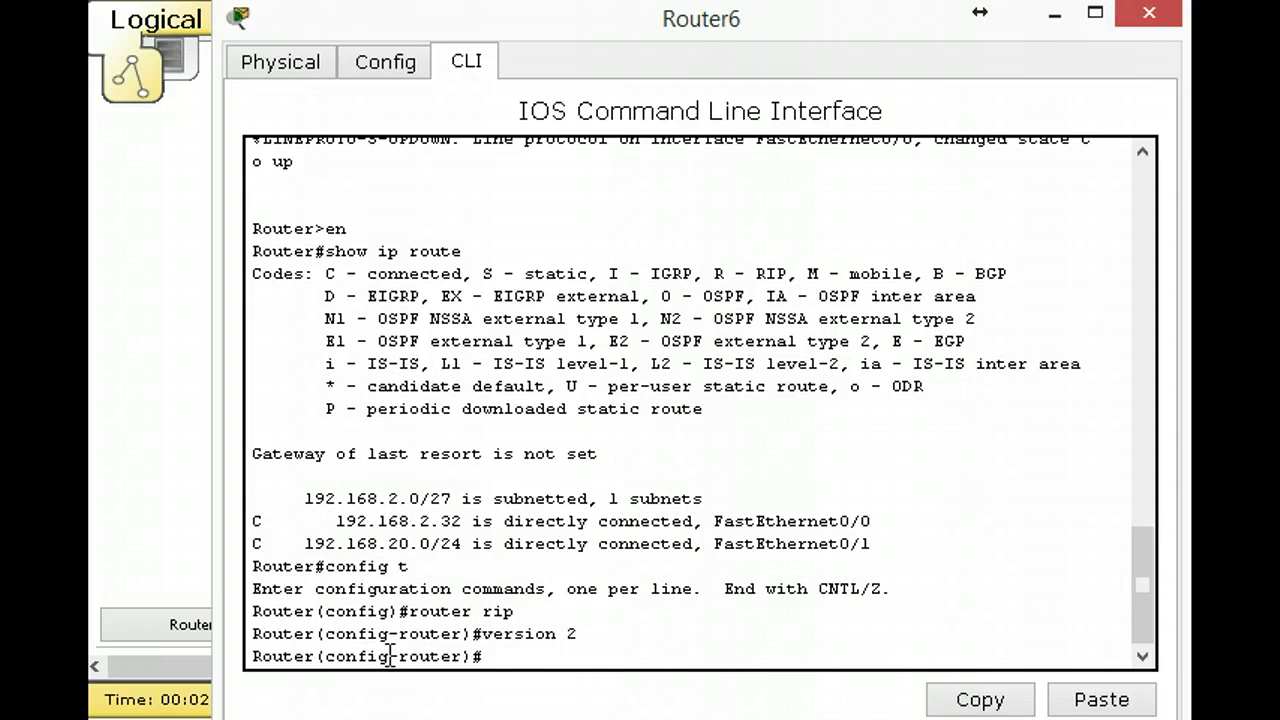
- Add network 192.168.2.32 to Router6's RIP configuration, querying the command help for further arguments before submitting it
type("net")
key("Tab")
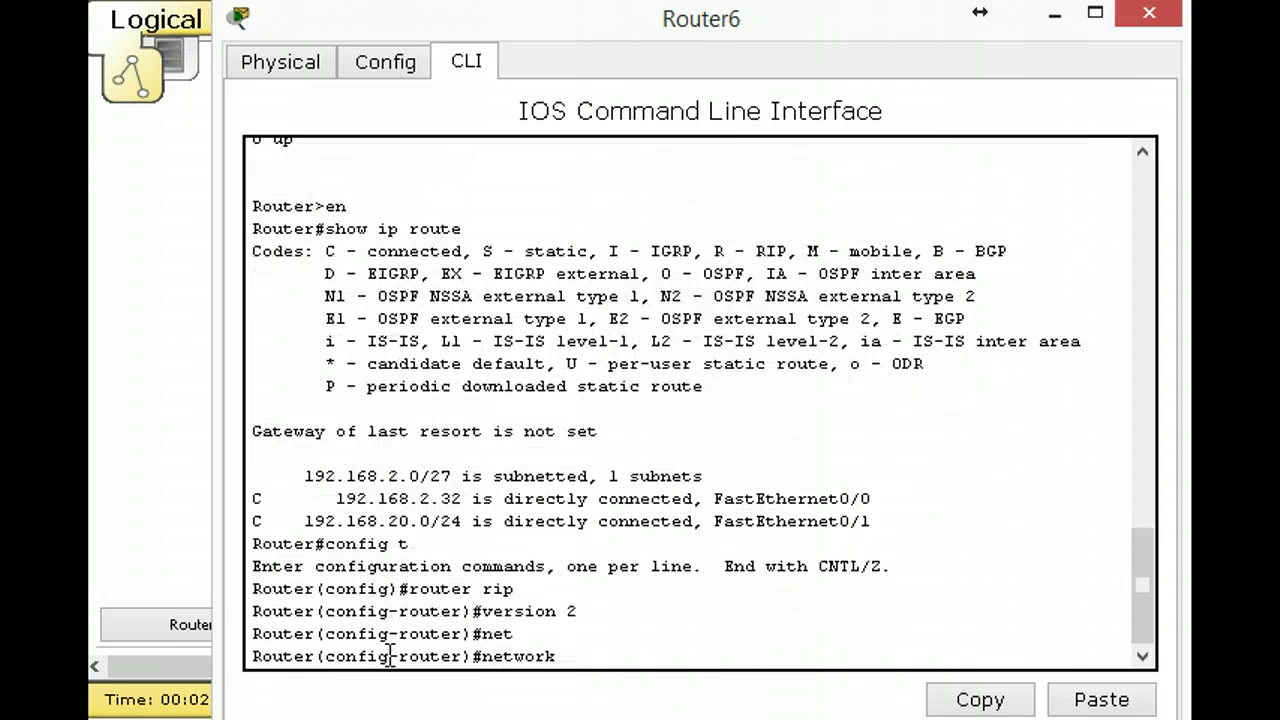
type("192.168.2.32 ?")
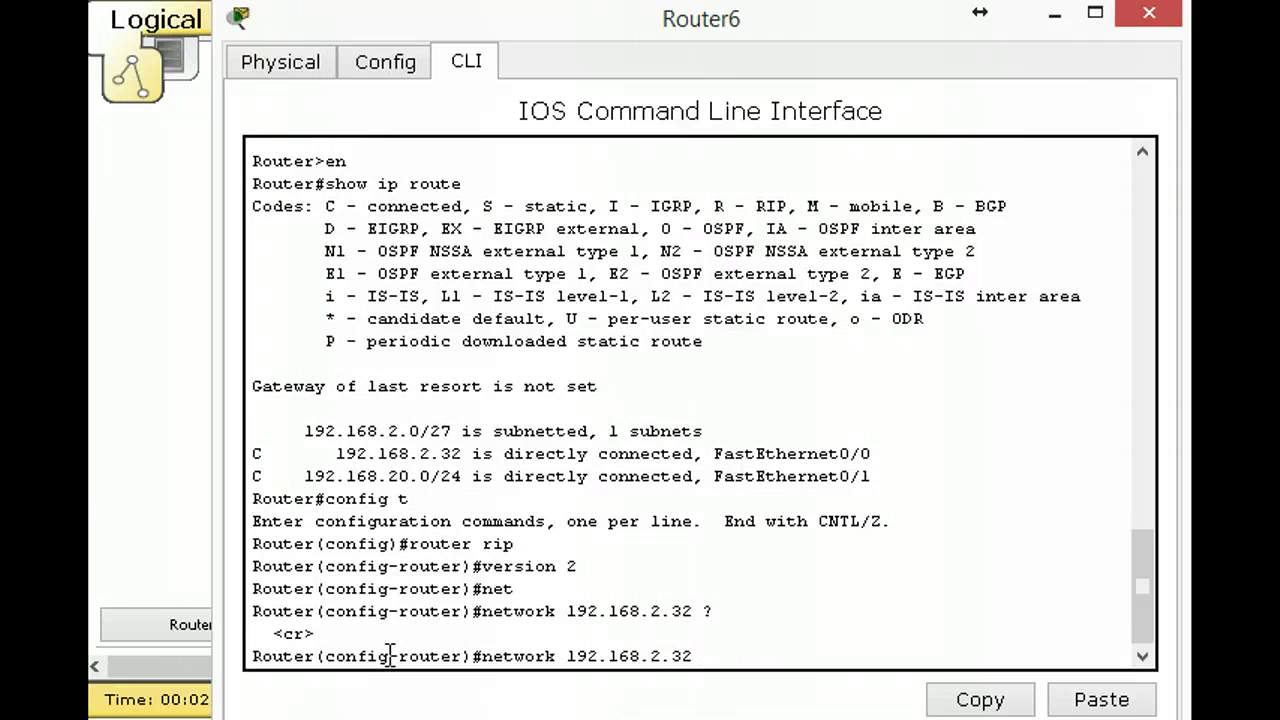
key("Return")
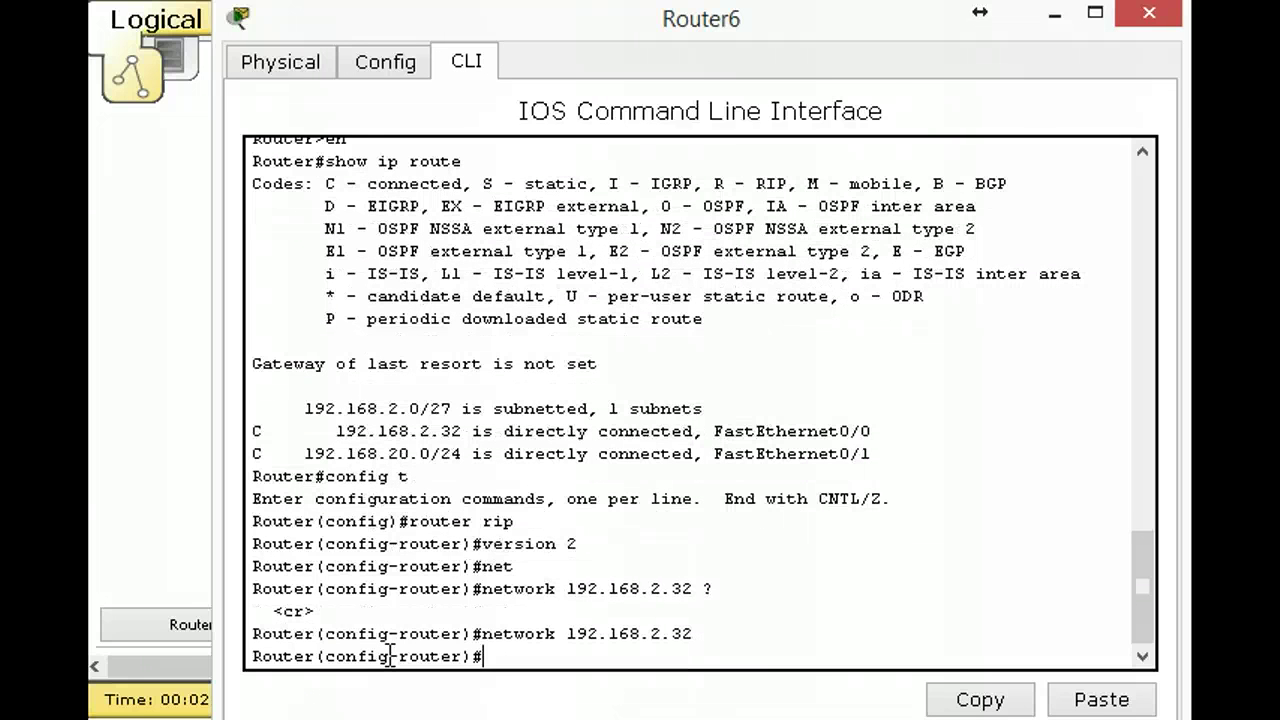
- Add network 192.168.20.0 to Router6's RIP configuration and minimize the router's window
key("Up")
key("BackSpace")
key("BackSpace")
key("BackSpace")
key("BackSpace")
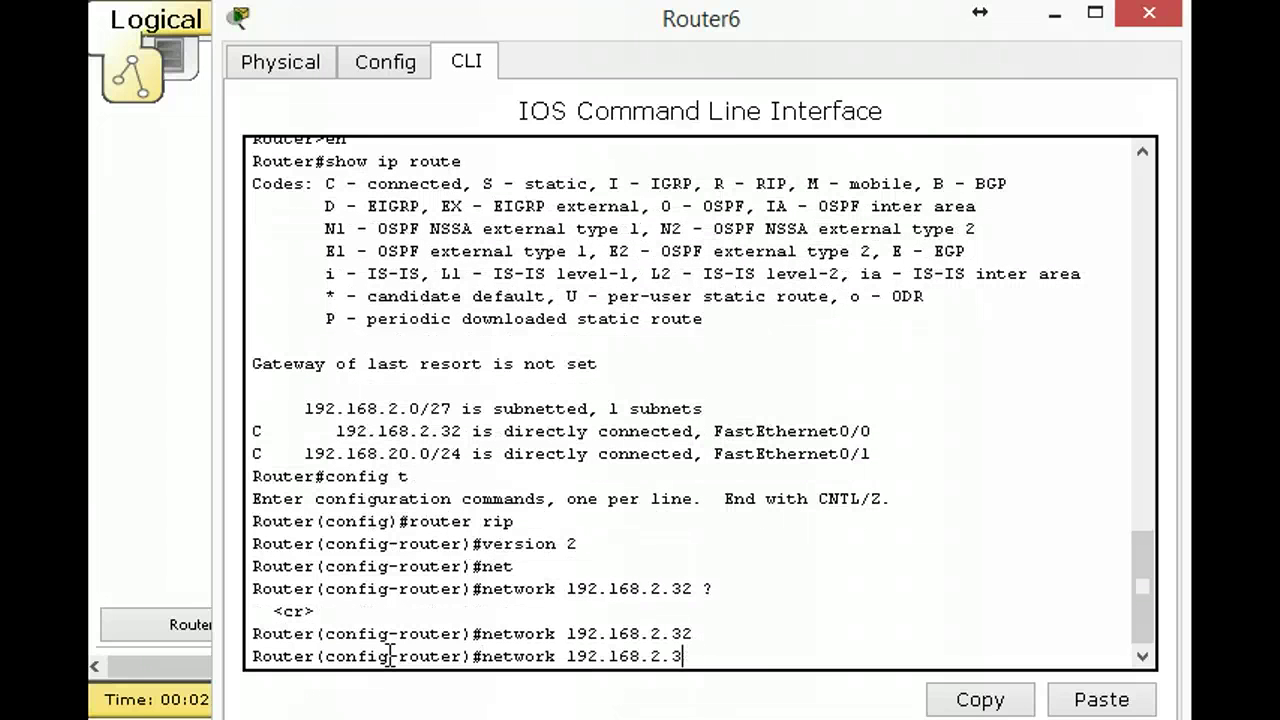
type("20.0")
key("Return")
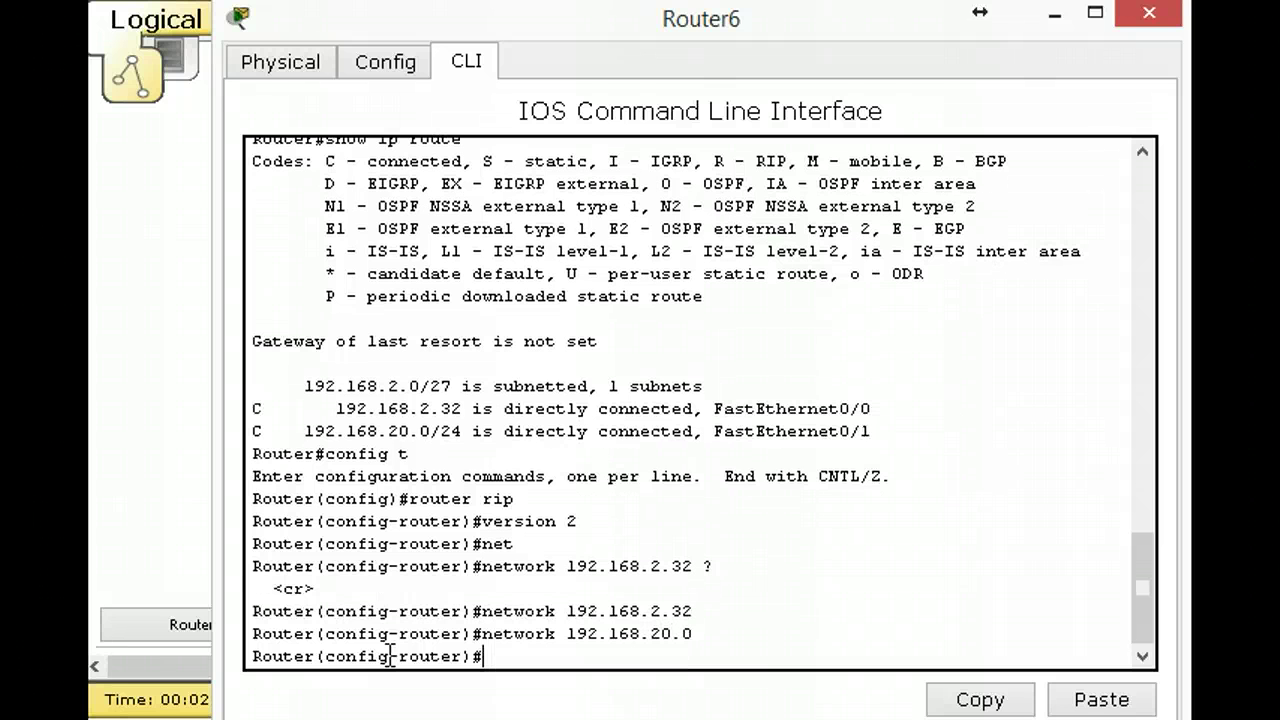
left_click(1055, 14)
- Open Router5's command line, enter privileged mode and show the IP routing table
left_click(557, 292)
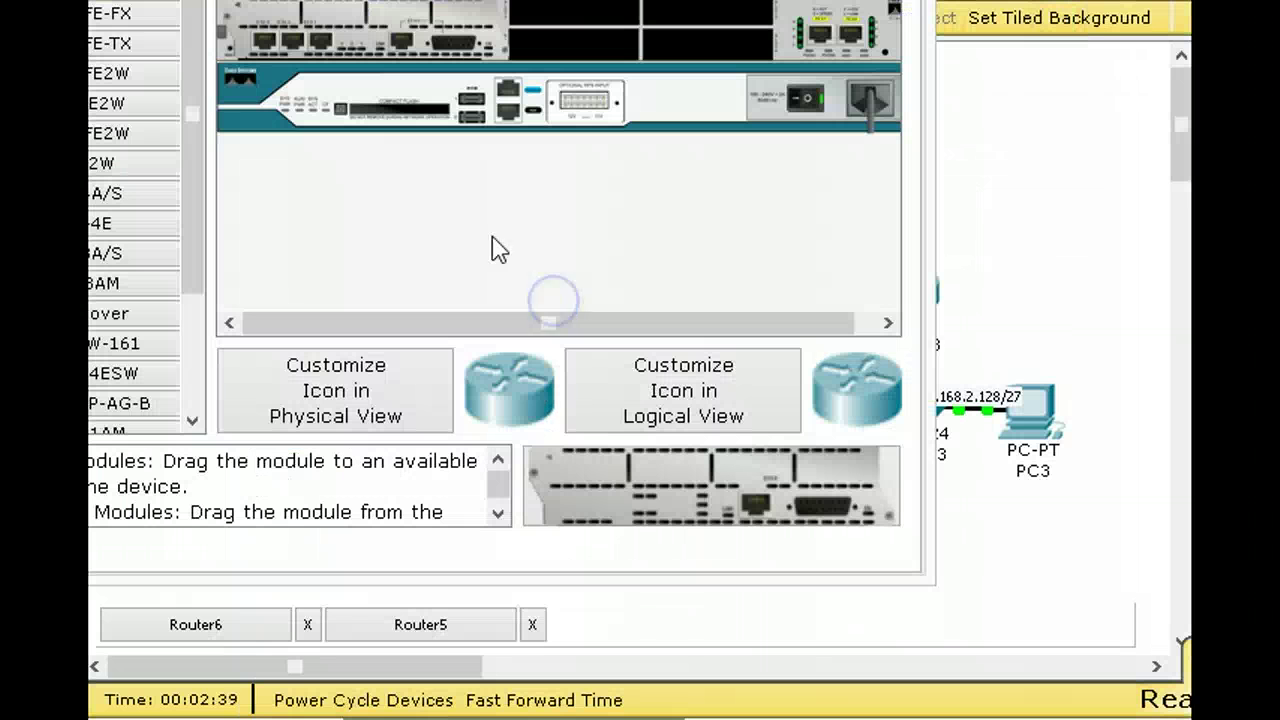
left_click_drag(572, 18, 628, 30)
left_click(457, 51)
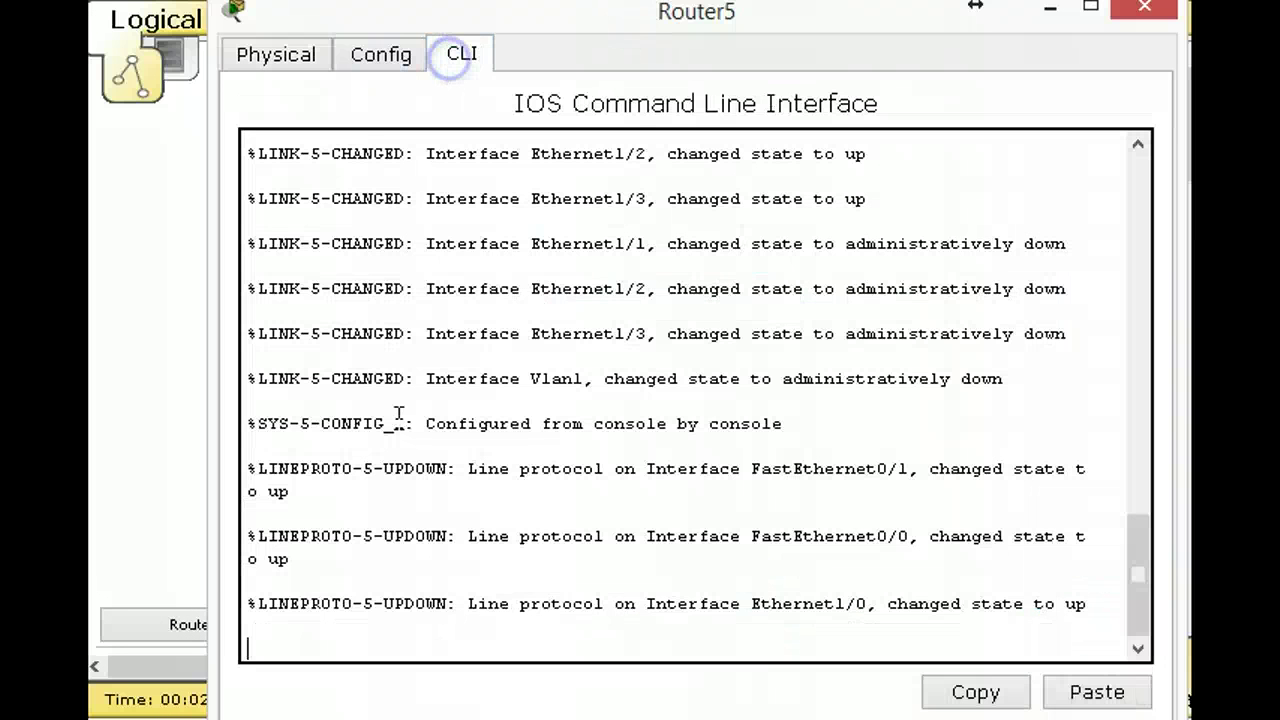
left_click(358, 622)
key("Return")
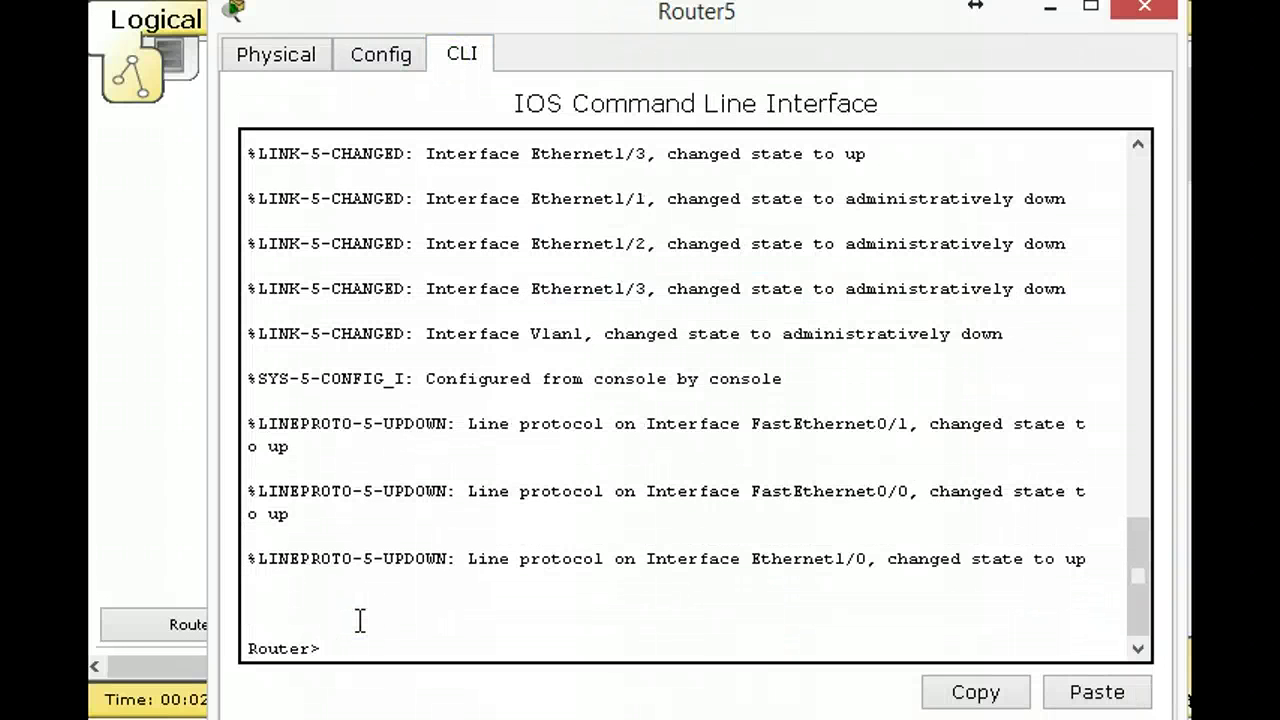
type("en")
key("Return")
type("show ip")
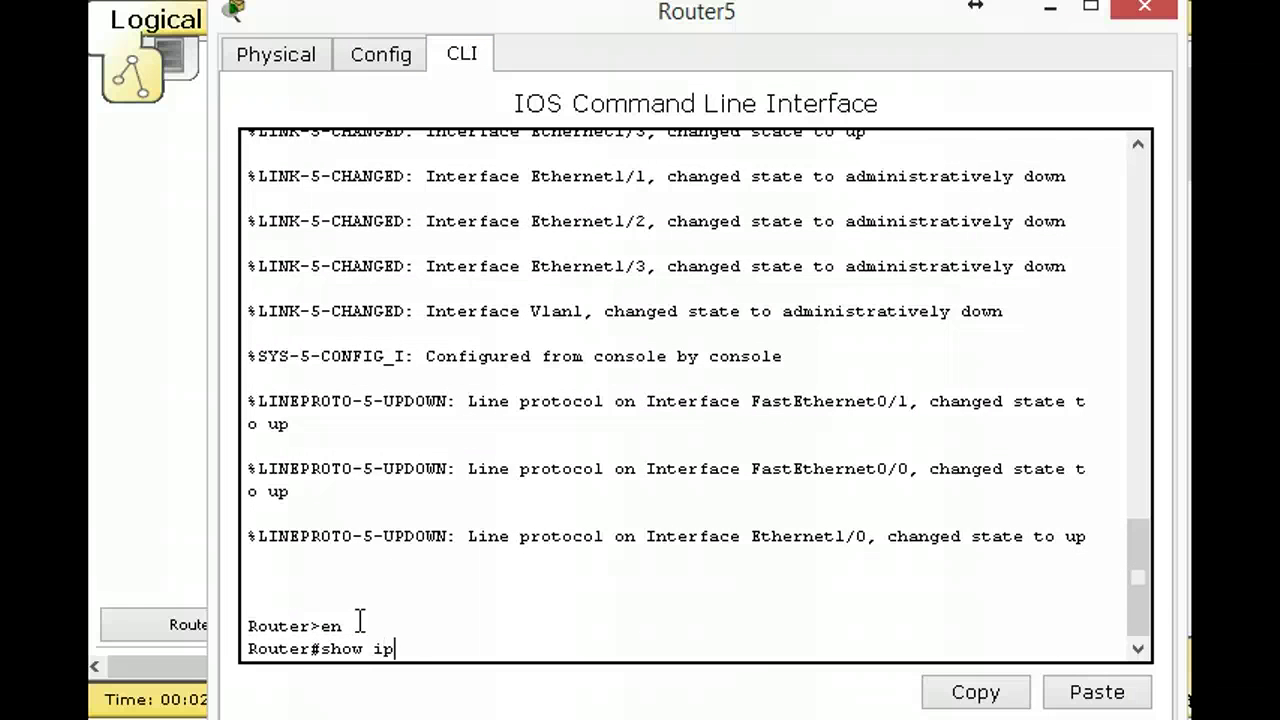
type(" route")
key("Return")
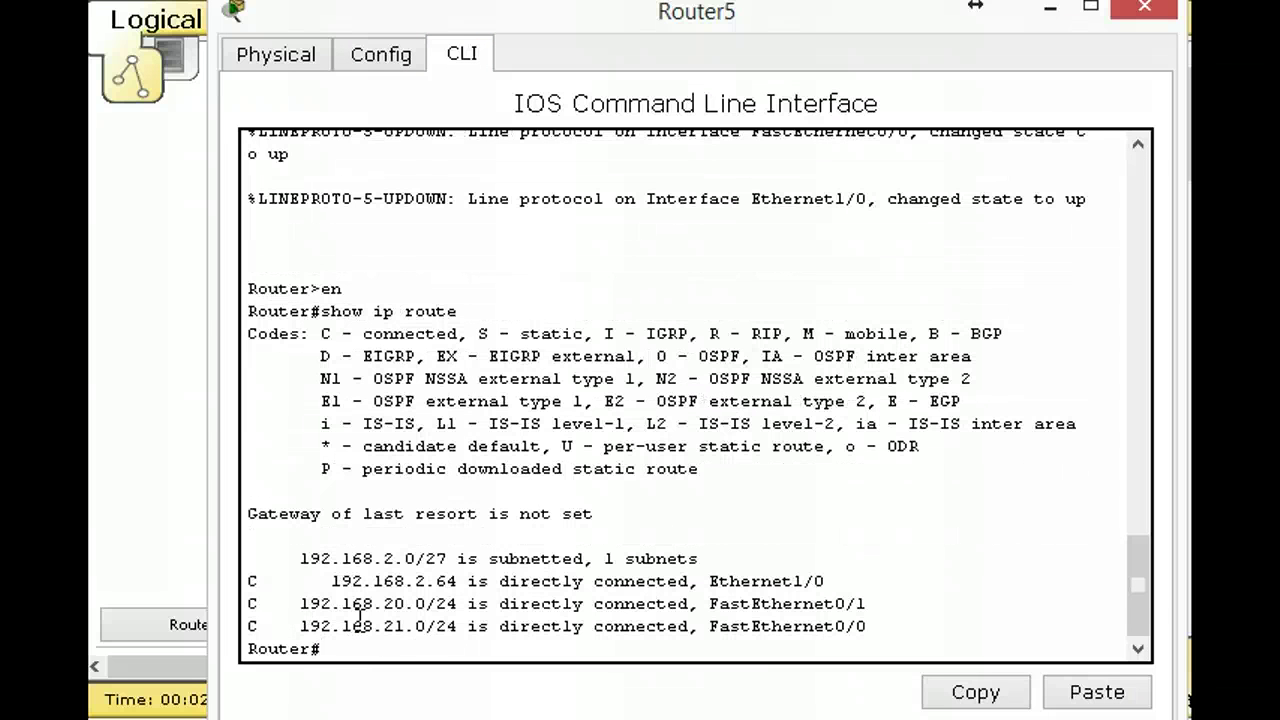
- Enable RIP routing on Router5 from global configuration mode and set it to version 2
type("config t")
key("Return")
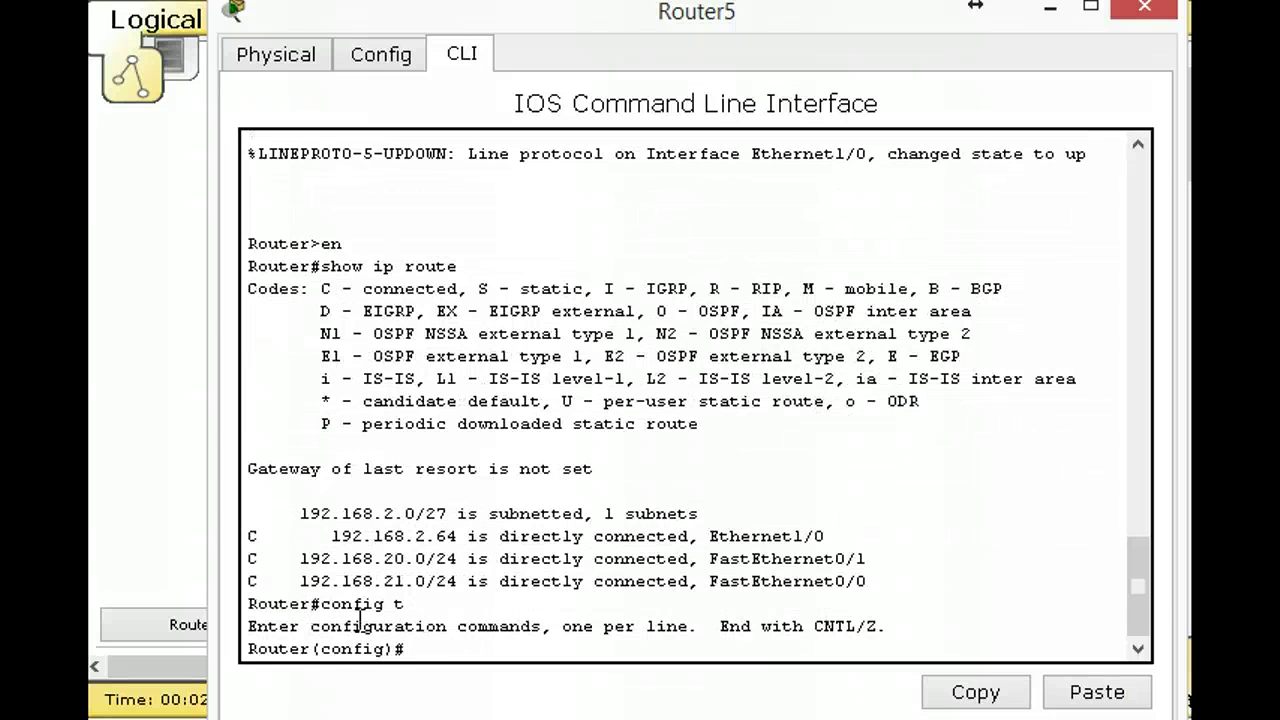
type("router rip")
key("Return")
type("version")
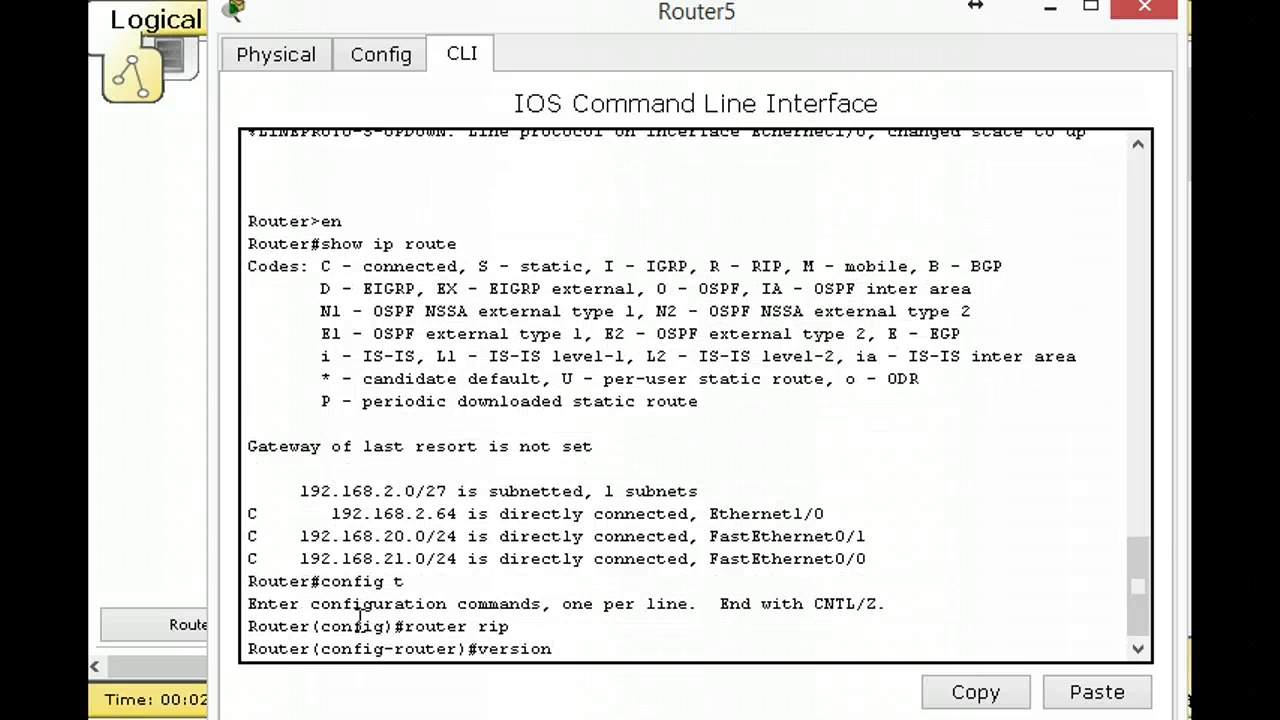
type(" 2")
key("Return")
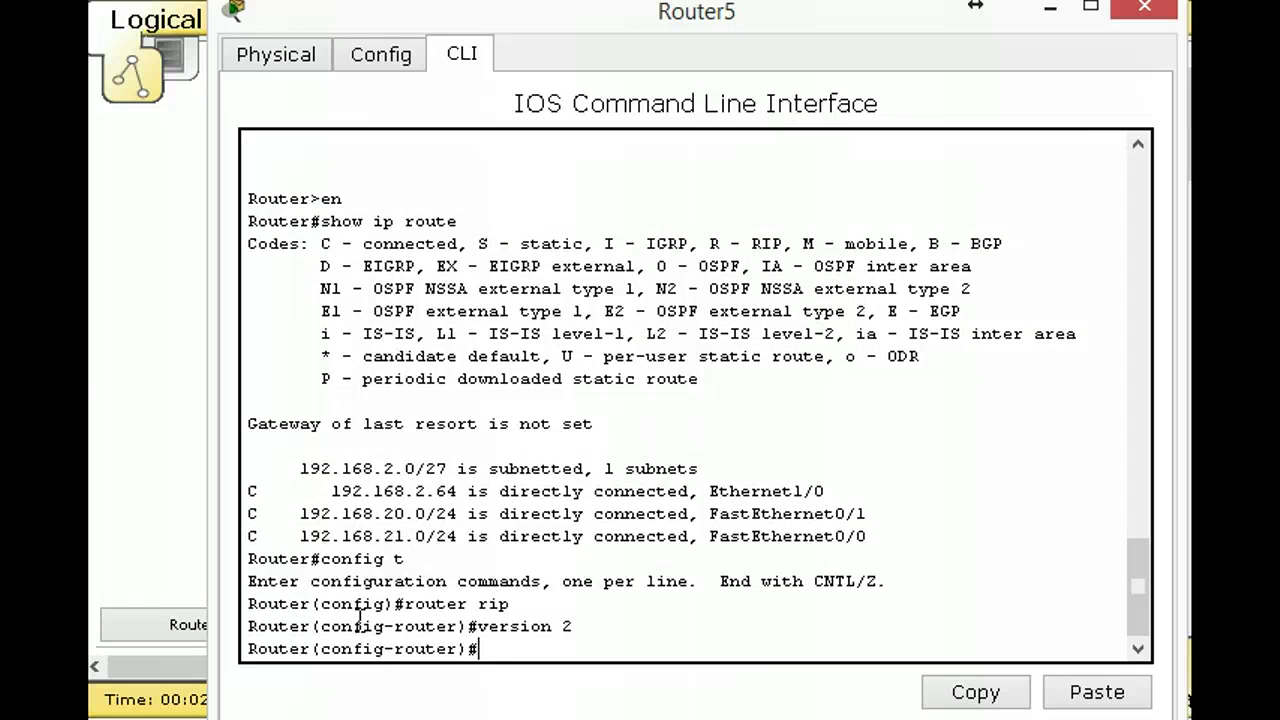
- Add networks 192.168.2.64 and 192.168.20.0 to Router5's RIP configuration
type("network 192.168.2.64")
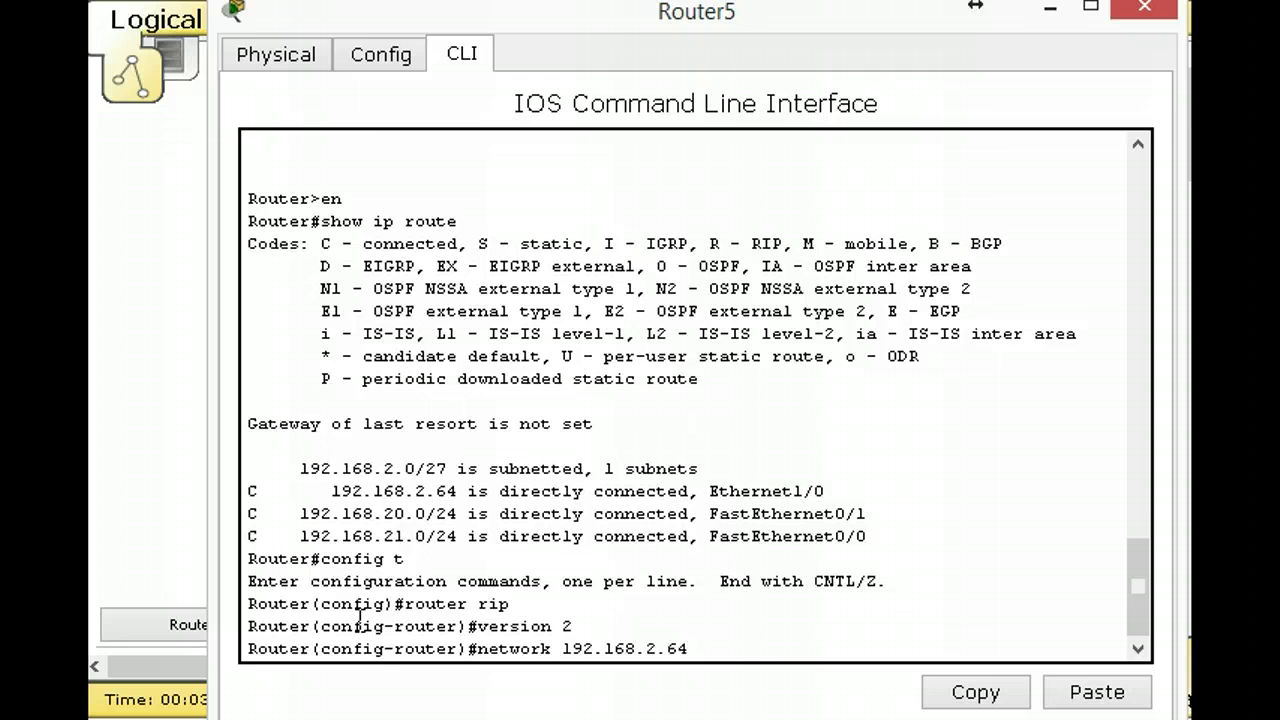
key("Return")
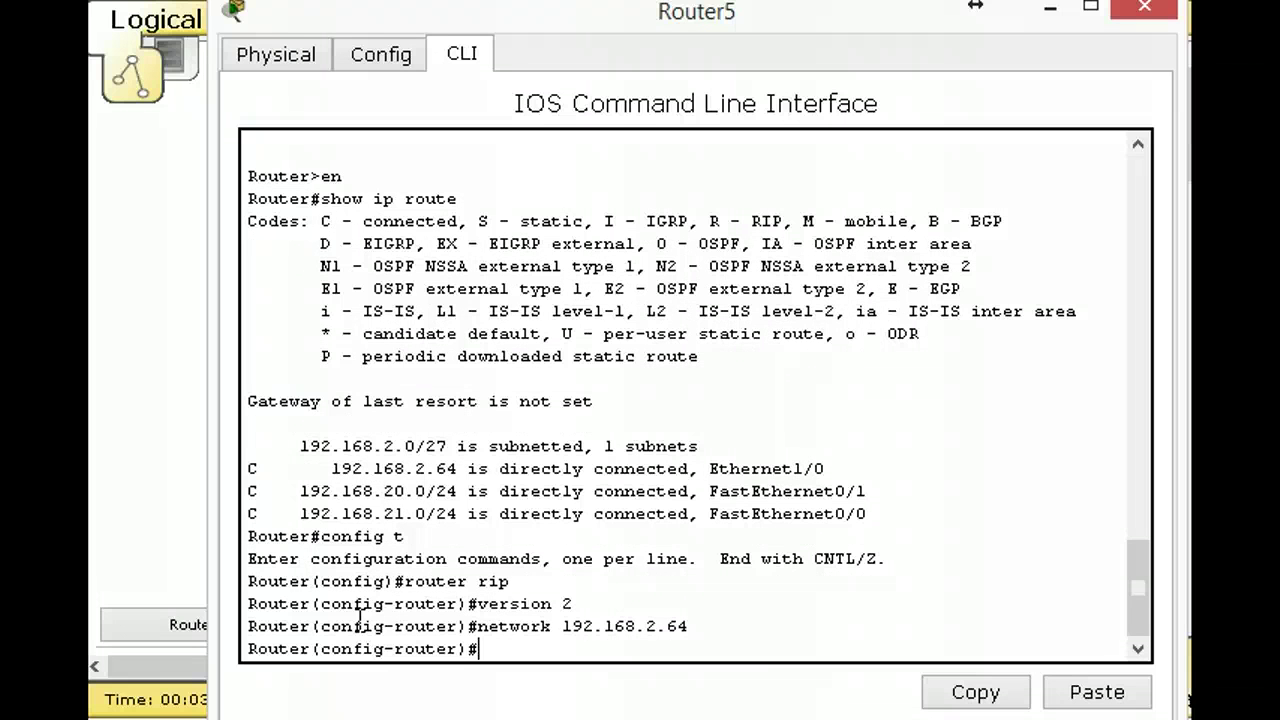
key("Up")
key("BackSpace")
key("BackSpace")
key("BackSpace")
key("BackSpace")
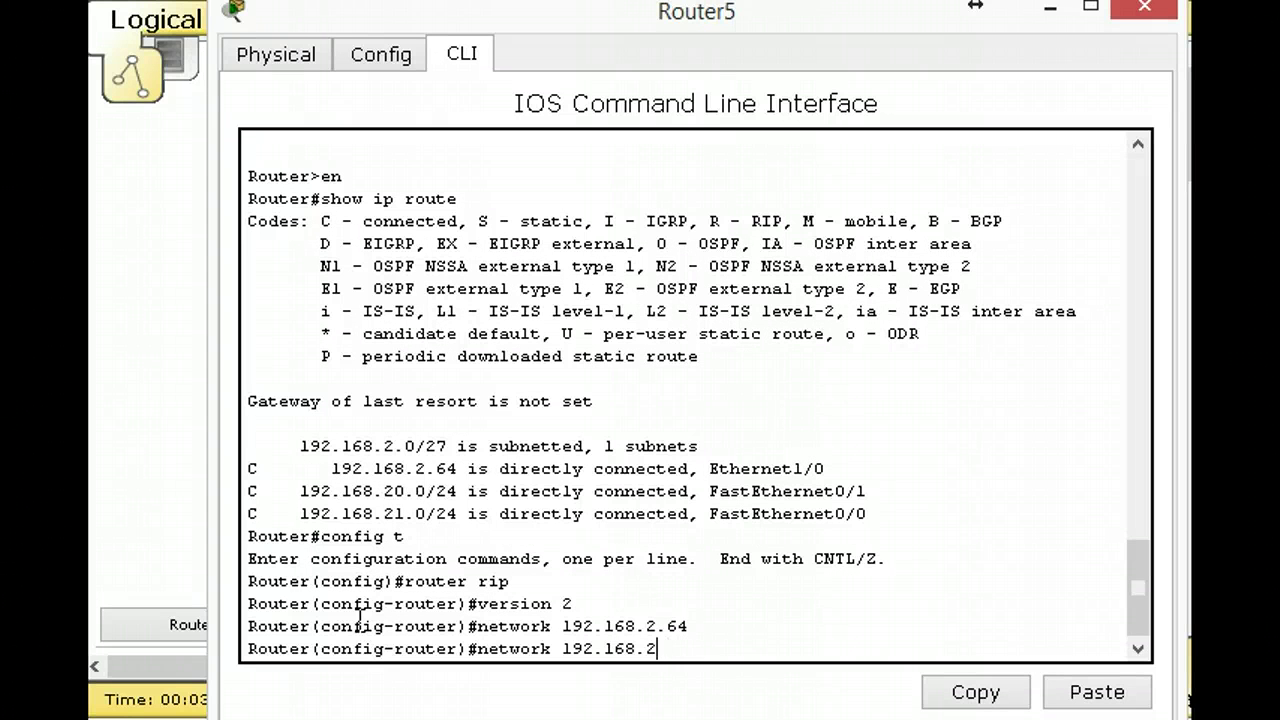
type("20.0")
key("Return")
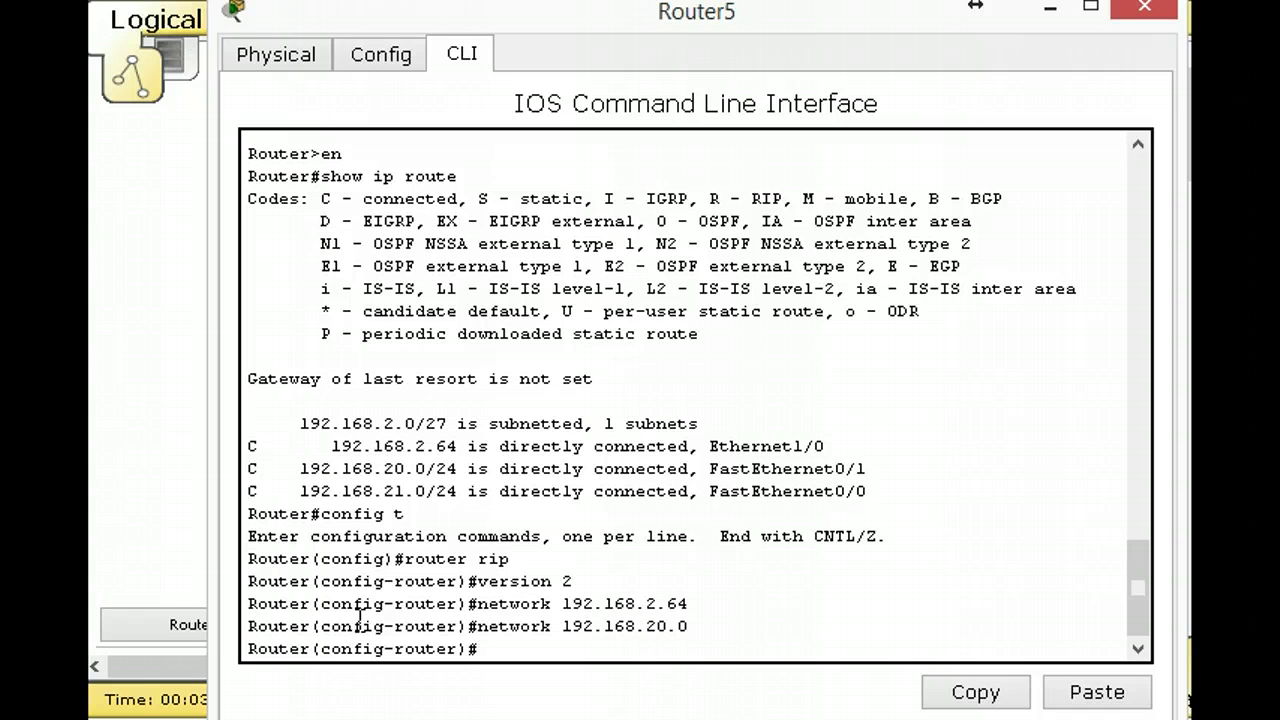
- Add network 192.168.21.0 to Router5's RIP configuration and minimize the router's window
key("Up")
key("Left")
key("Left")
key("BackSpace")
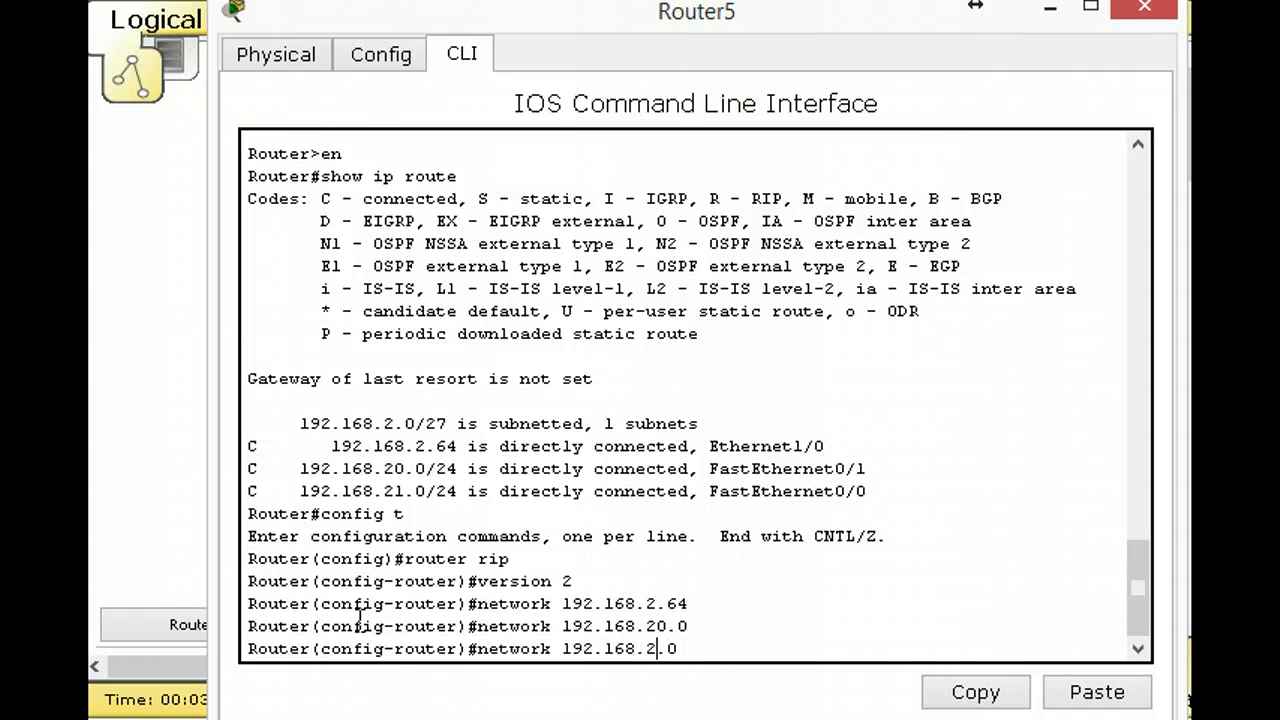
type("1")
key("Return")
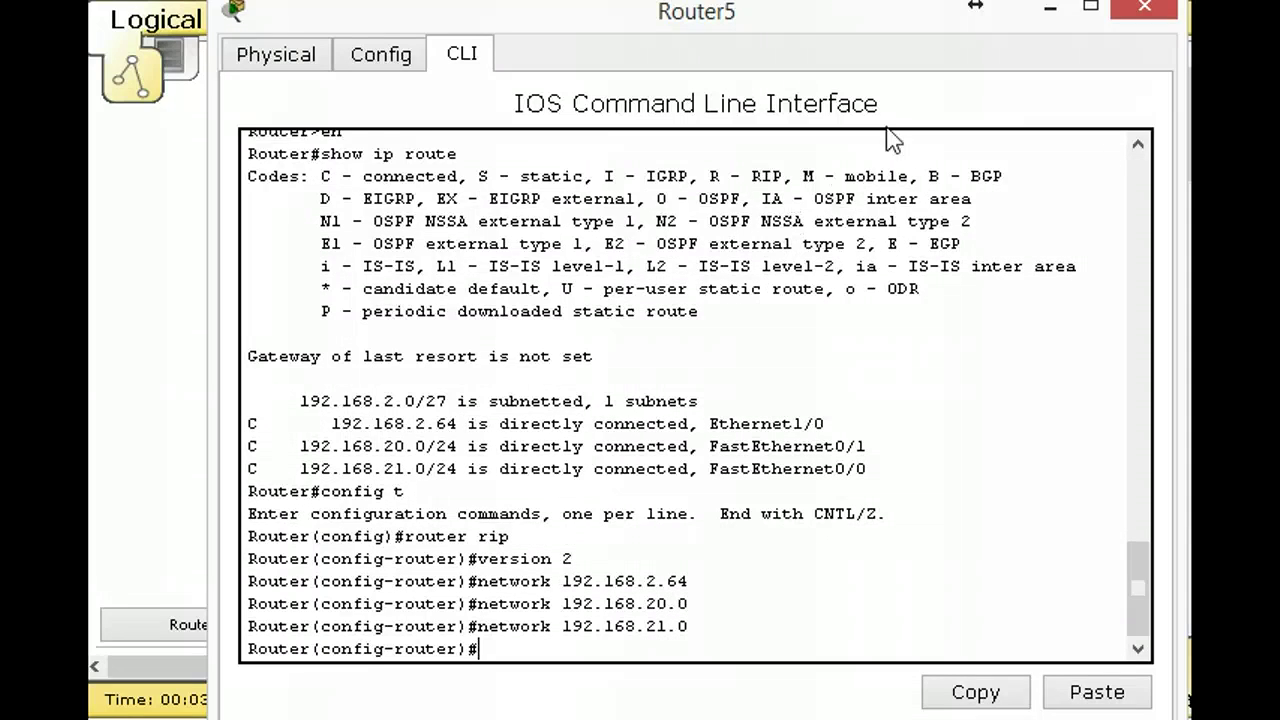
left_click(1050, 12)
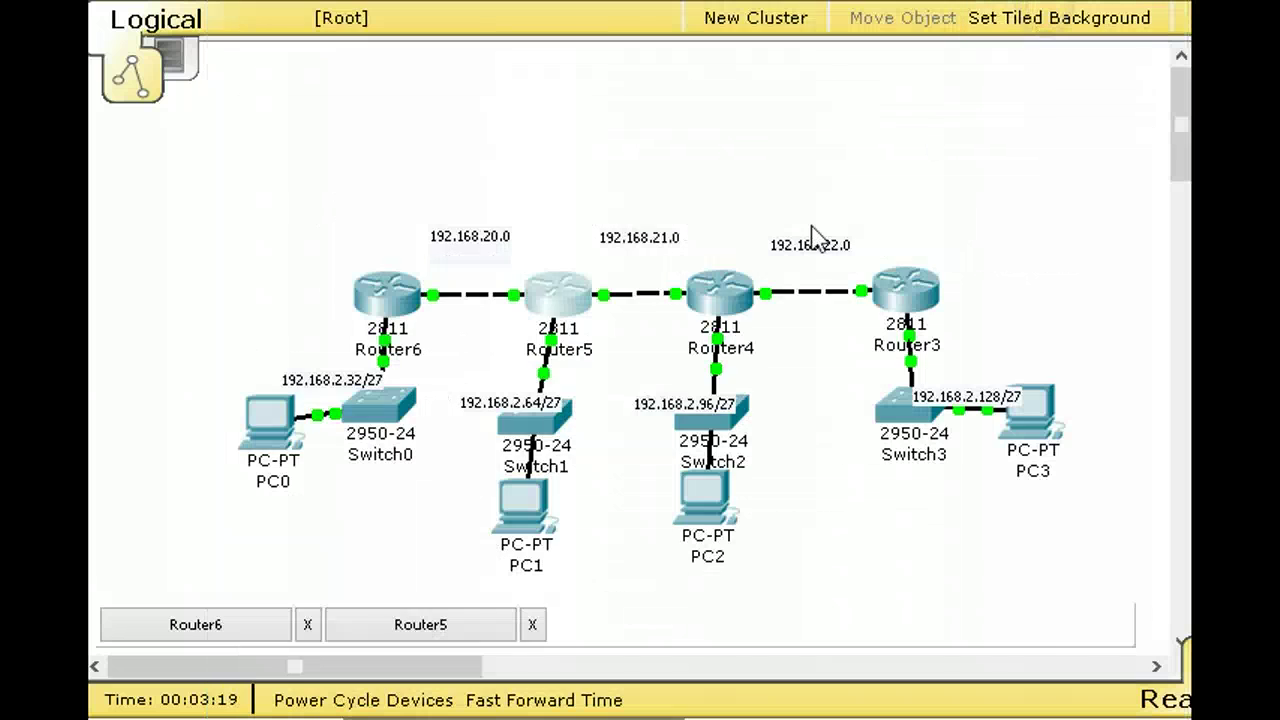
- Open Router4's command line and enter privileged mode
left_click(727, 305)
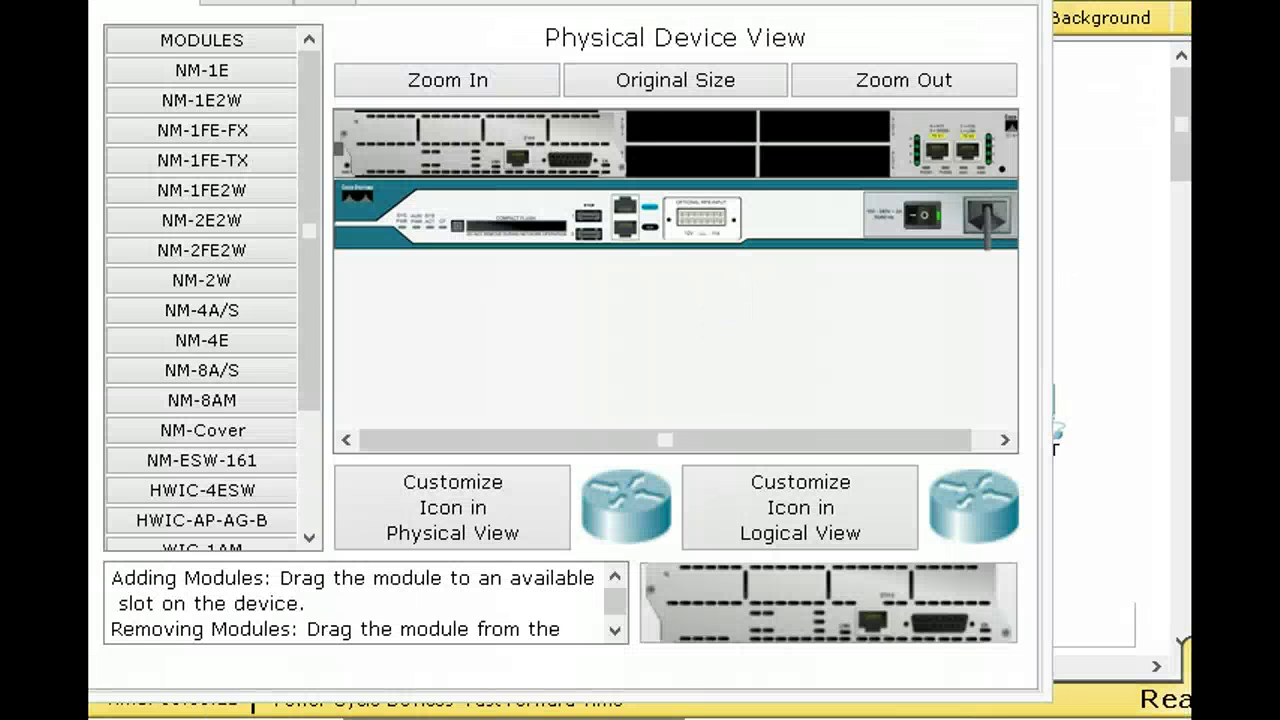
left_click_drag(565, 0, 565, 48)
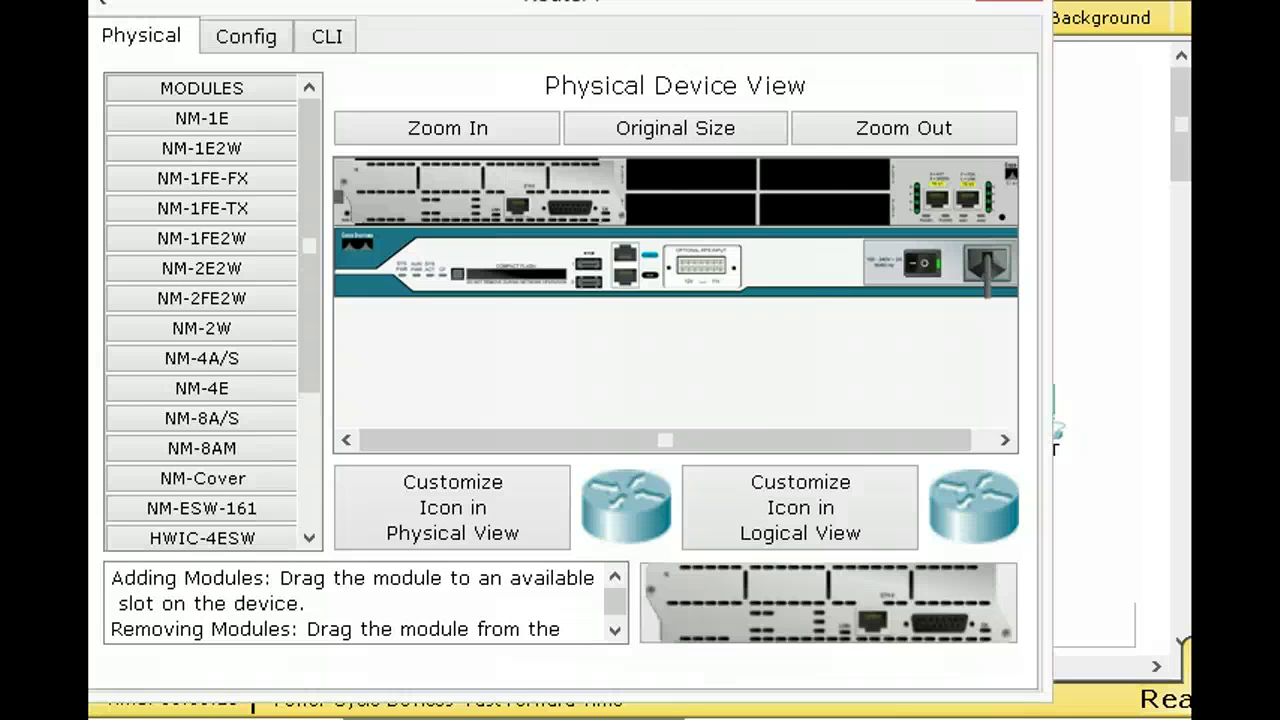
left_click(337, 36)
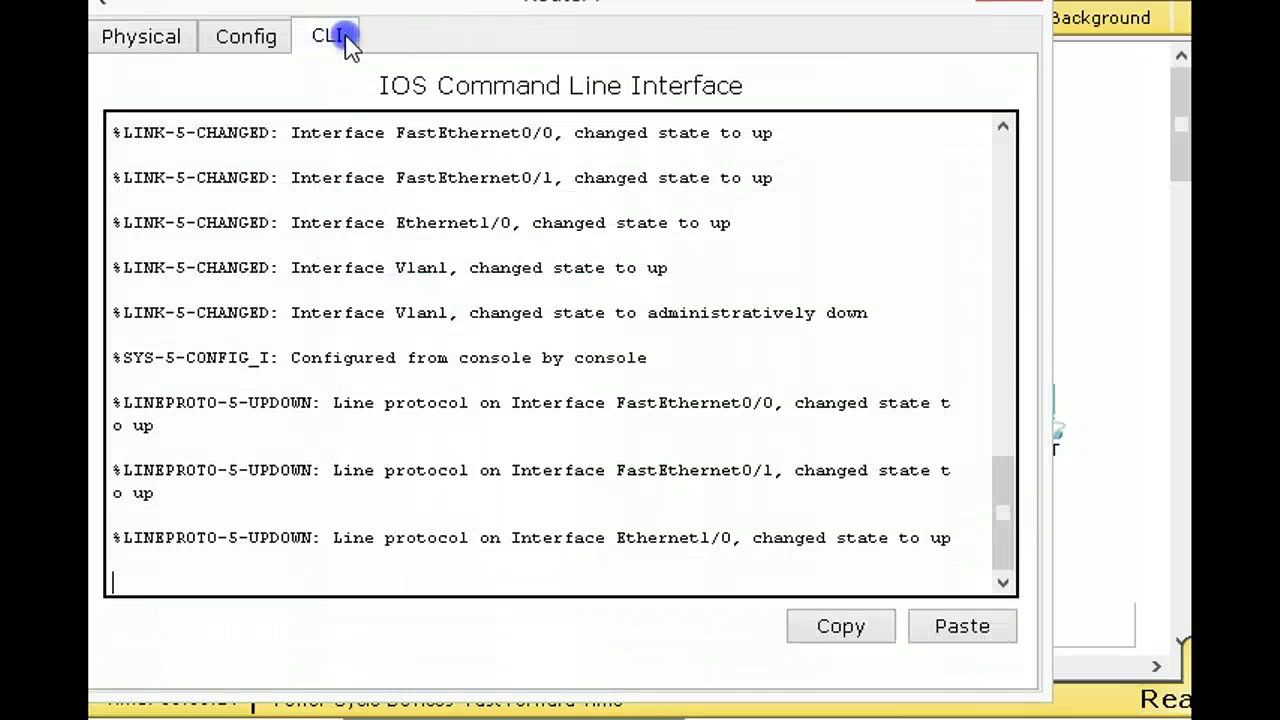
left_click(274, 582)
key("Return")
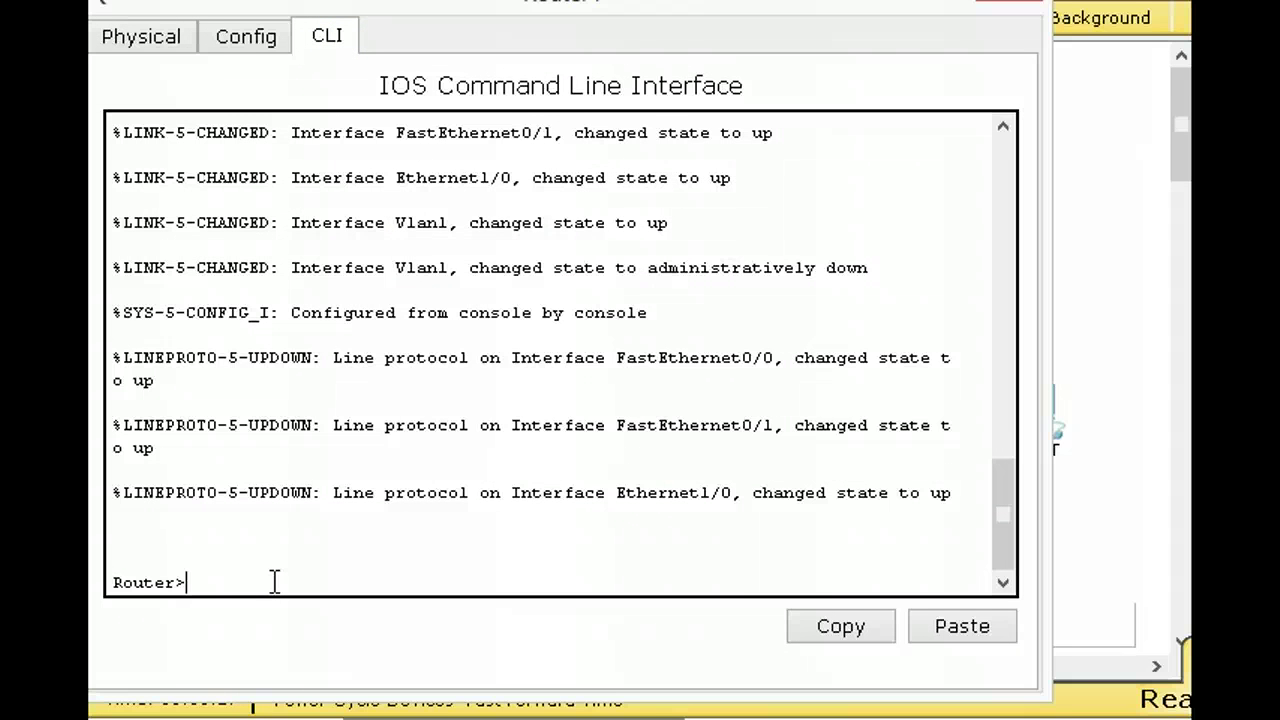
type("en")
key("Return")
- Show the IP routing table on Router4 to identify its directly connected networks
type("show ip ")
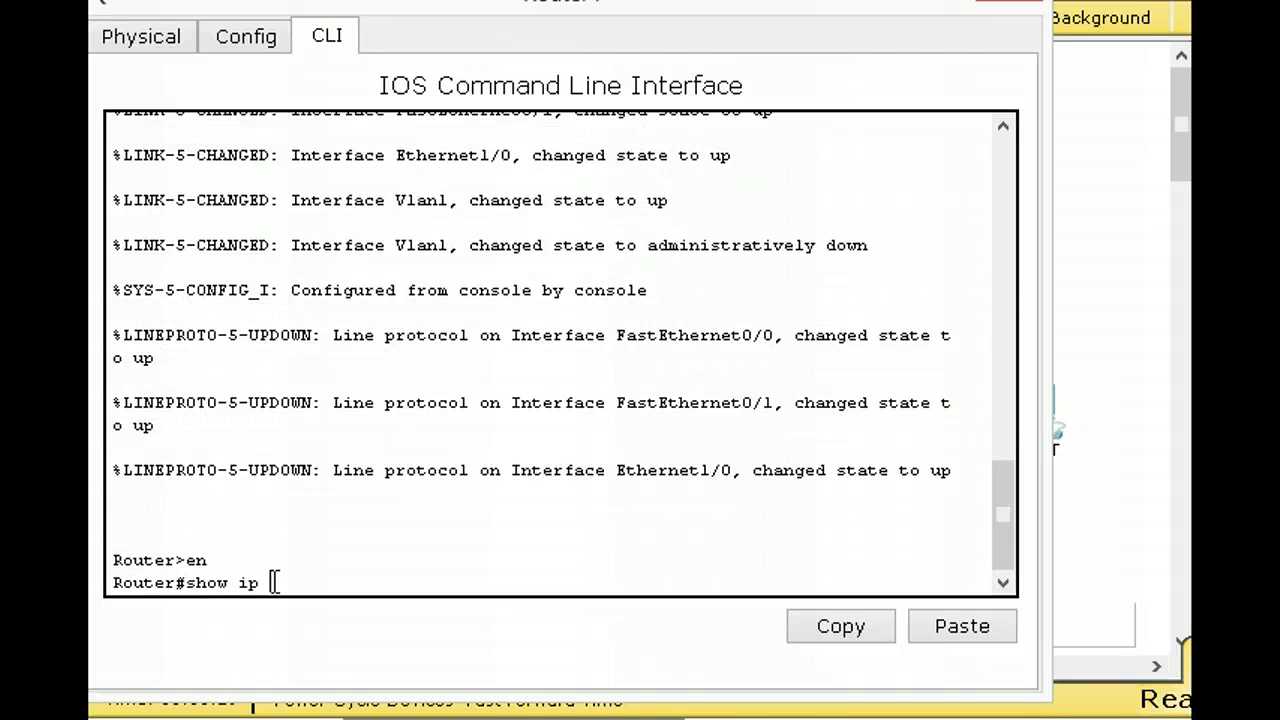
type("route")
key("BackSpace")
key("BackSpace")
key("BackSpace")
key("BackSpace")
key("BackSpace")
type("route")
key("Return")
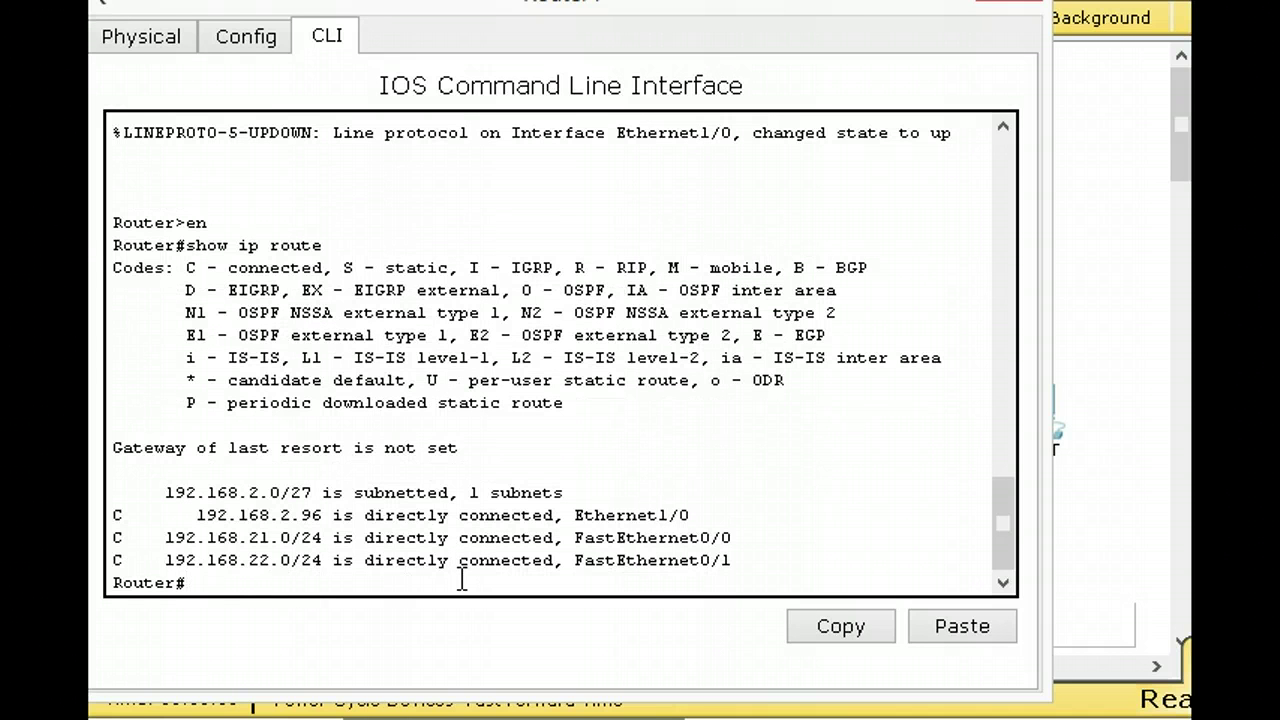
- Enable RIP routing on Router4 from global configuration mode and set it to version 2
type("confi")
type("g t")
key("Return")
type("router rip")
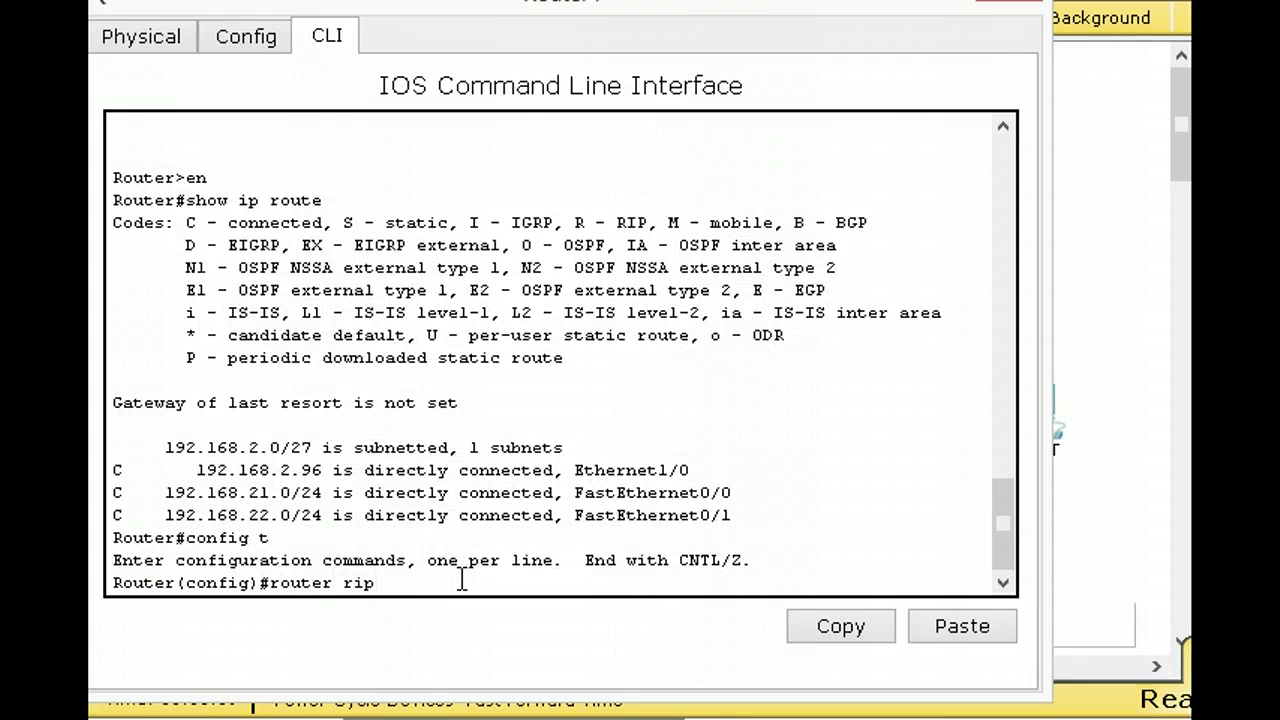
key("Return")
type("ver")
key("Tab")
type("2")
key("Return")
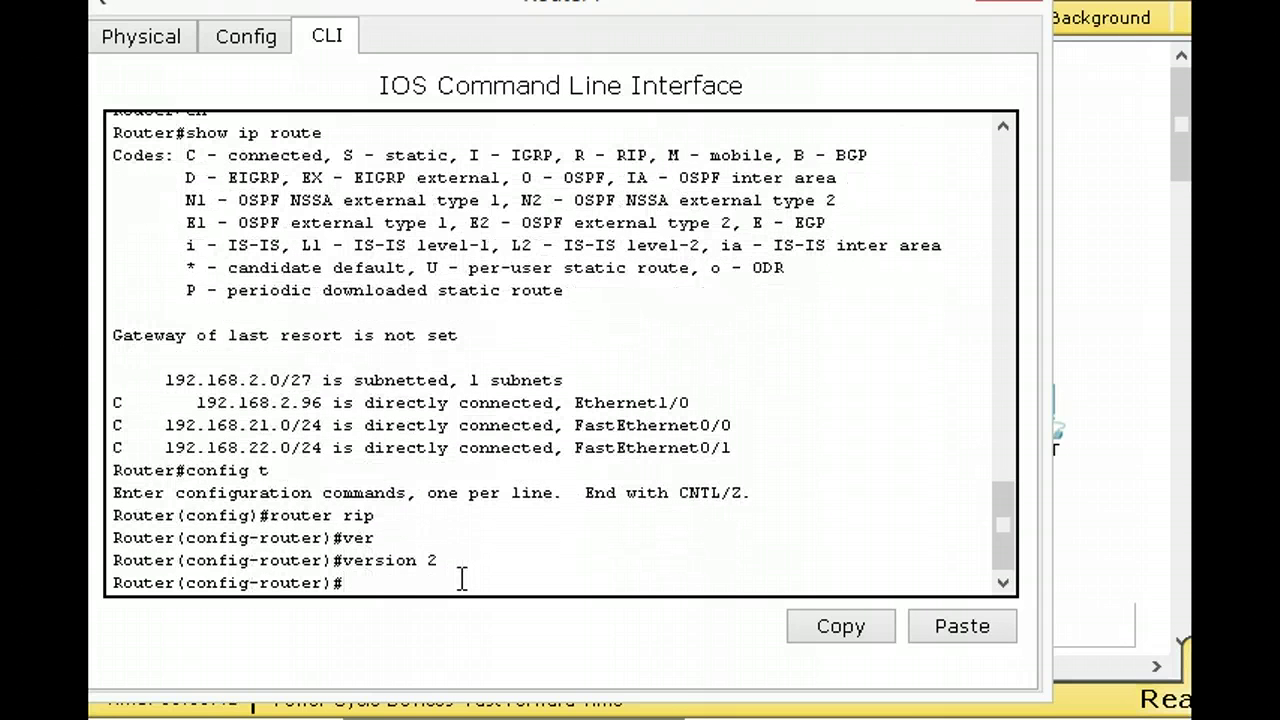
- Add networks 192.168.2.96 and 192.168.21.0 to Router4's RIP configuration
type("network 192.168.2.96")
key("Return")
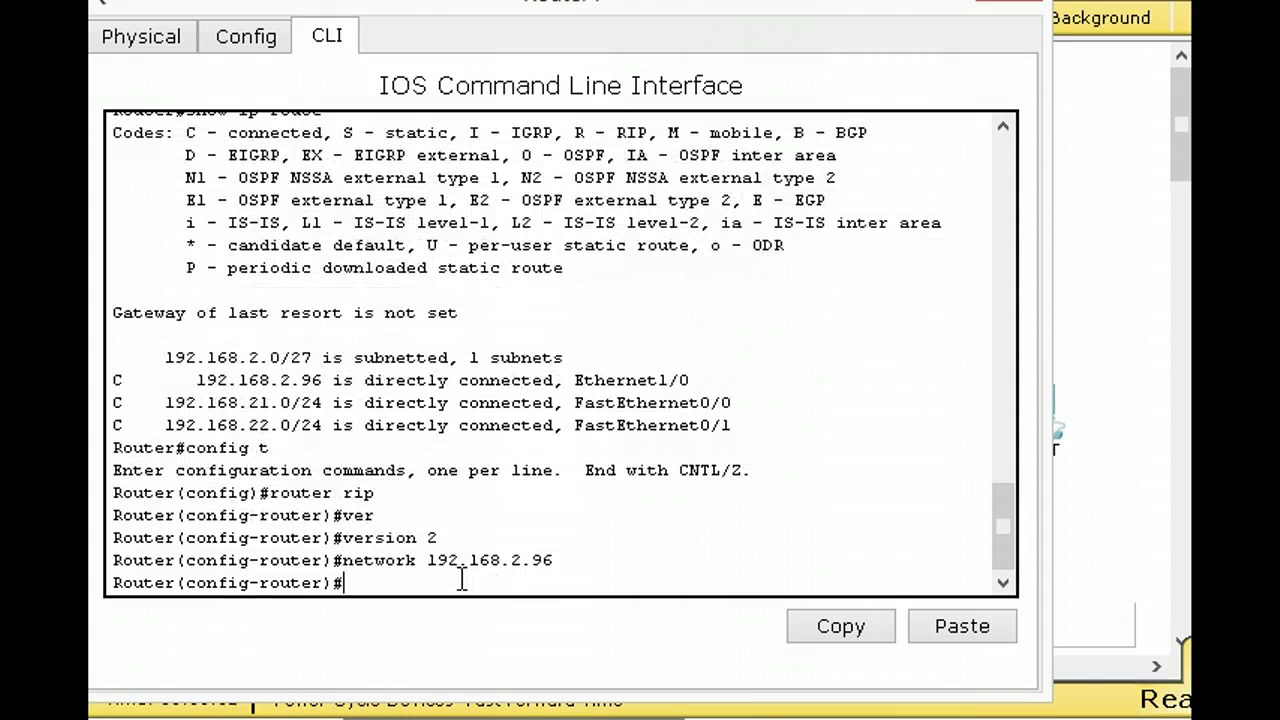
key("Up")
key("BackSpace")
key("BackSpace")
key("BackSpace")
type("1.0")
key("Return")
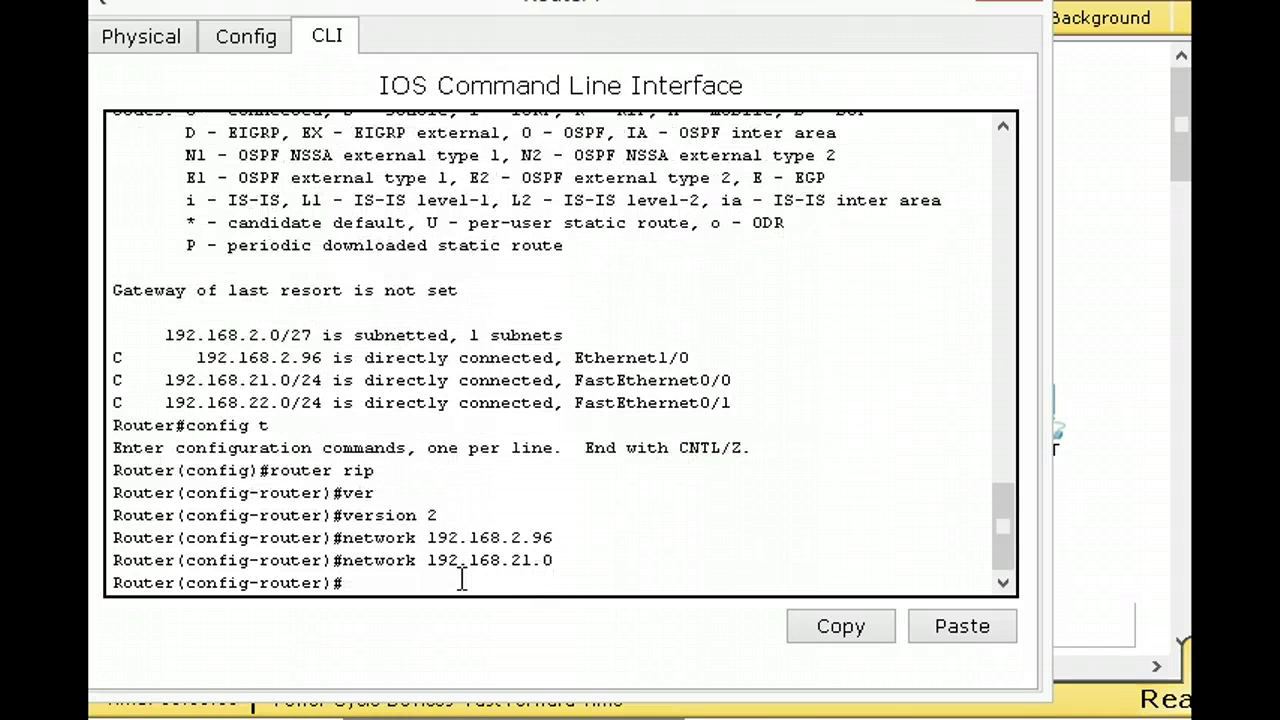
- Add network 192.168.22.0 to Router4's RIP configuration and minimize the router's window
key("Up")
key("BackSpace")
key("BackSpace")
key("BackSpace")
type(".0")
type("2")
key("Return")
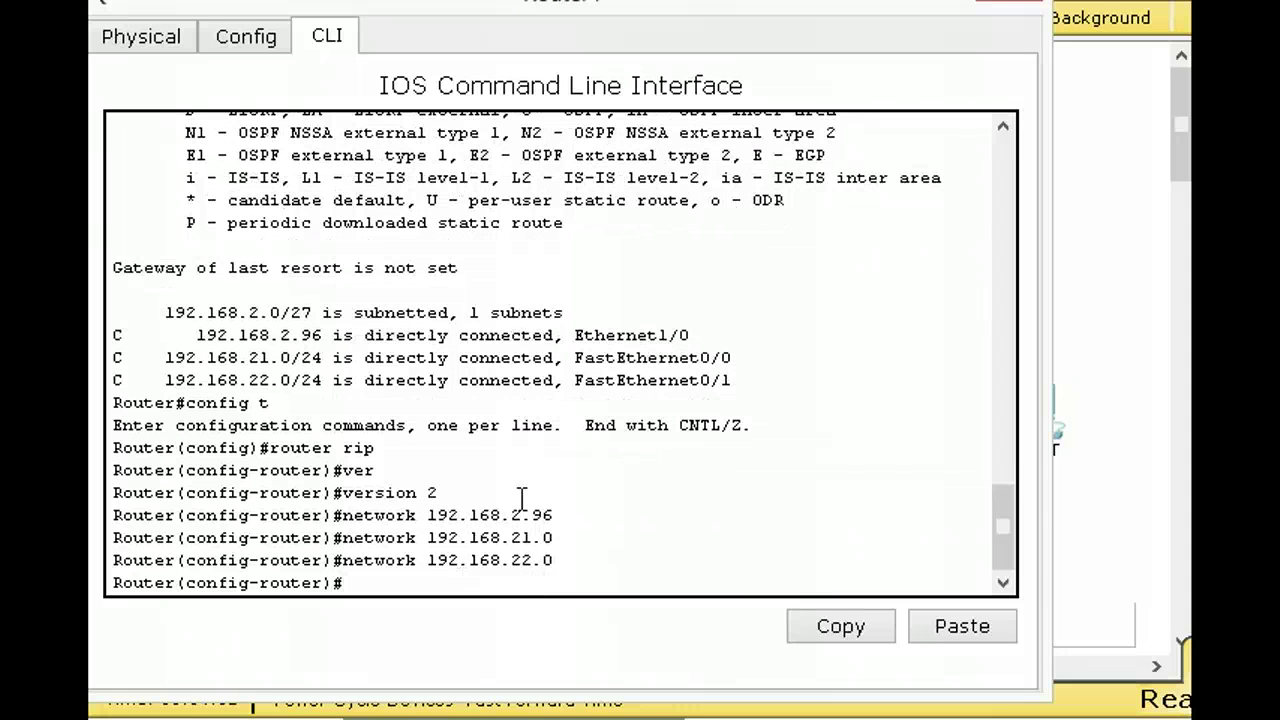
left_click(916, 1)
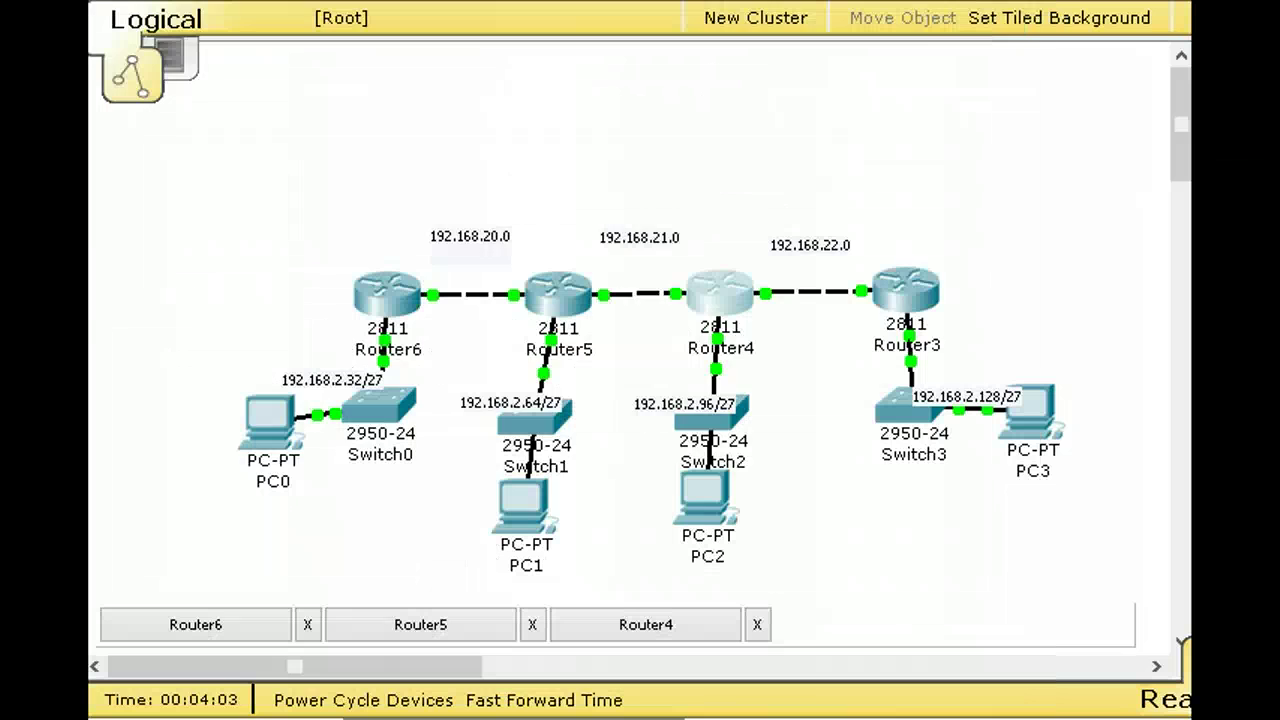
- Open Router3's command line, enter privileged mode and show the IP routing table
left_click(903, 301)
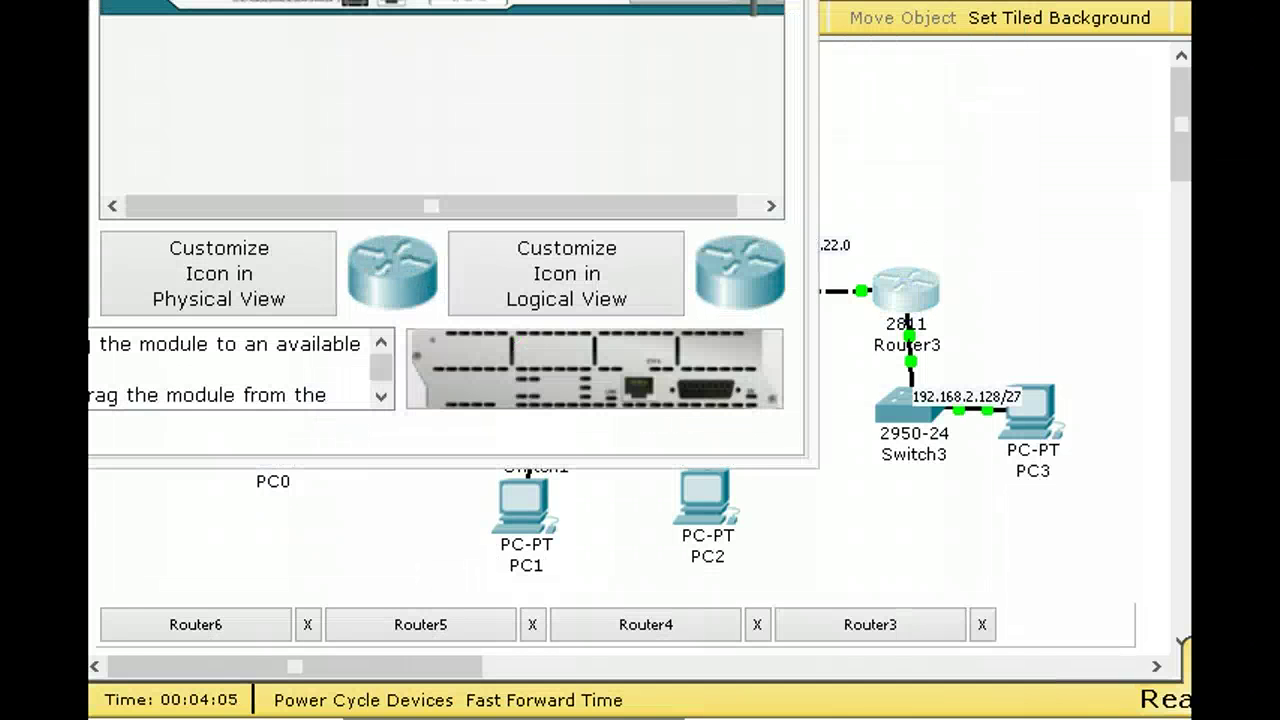
left_click_drag(630, 6, 706, 24)
left_click(463, 62)
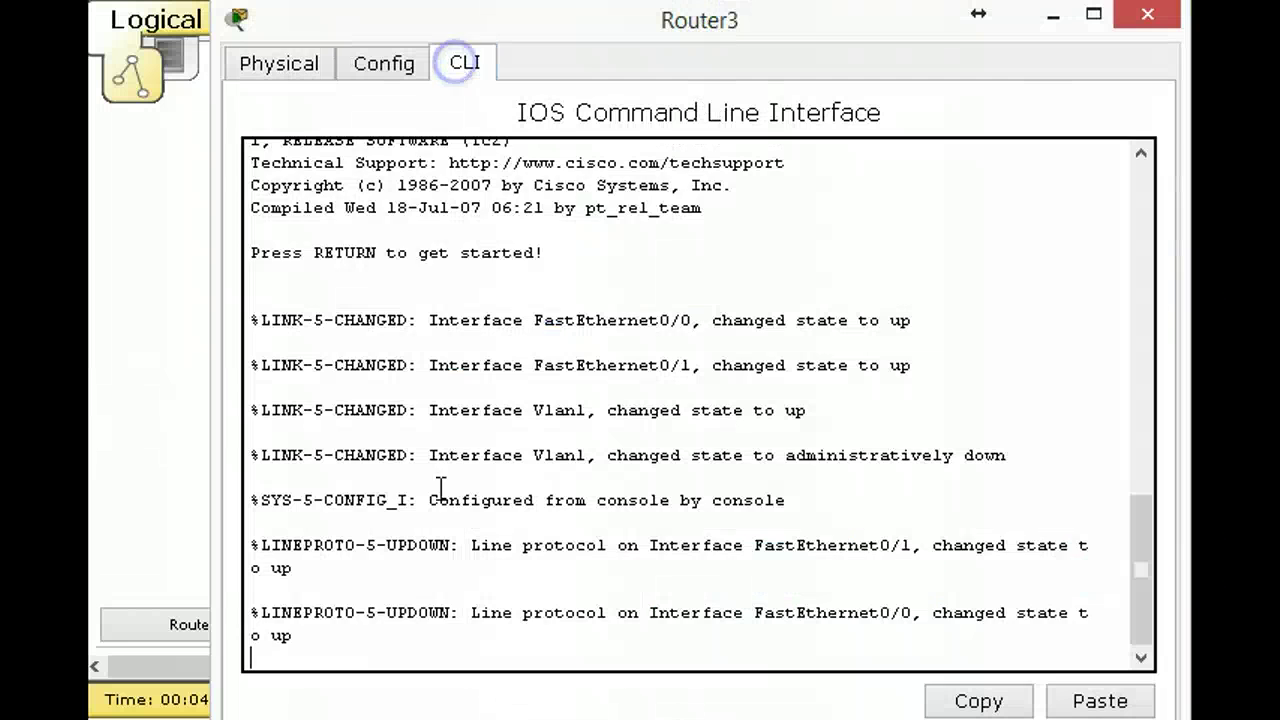
key("Return")
type("en")
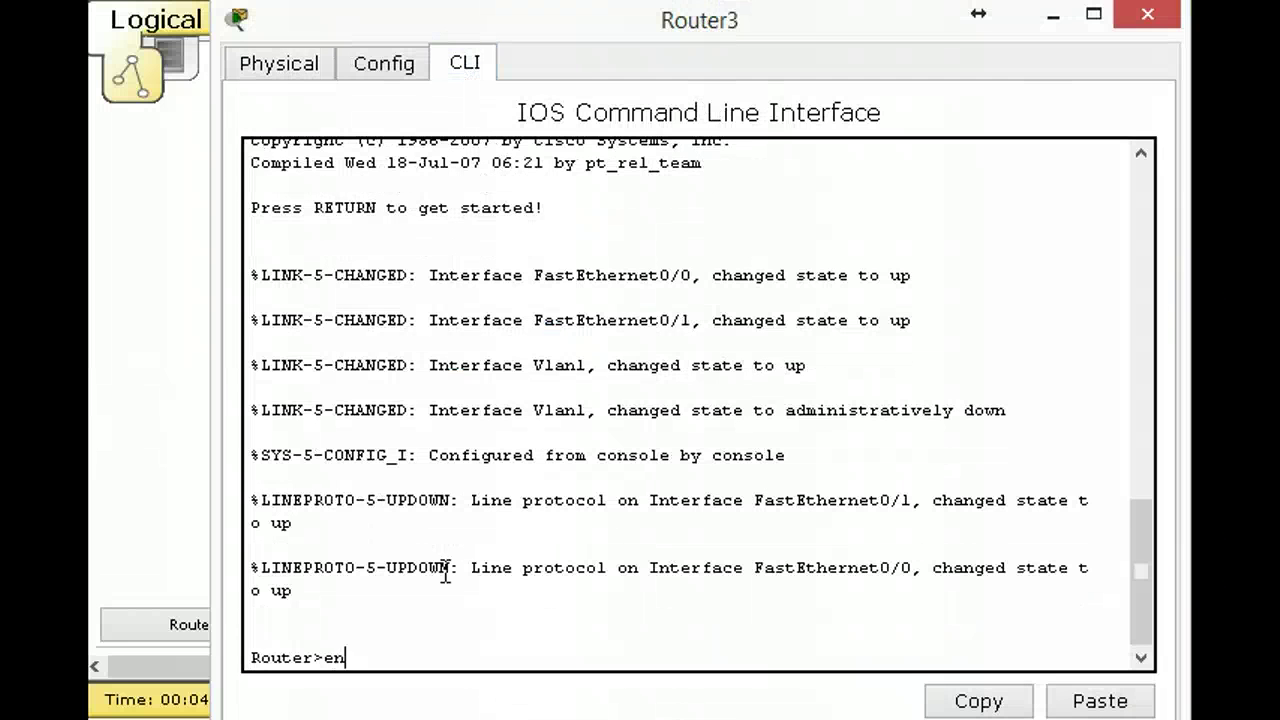
key("Return")
type("show ip r")
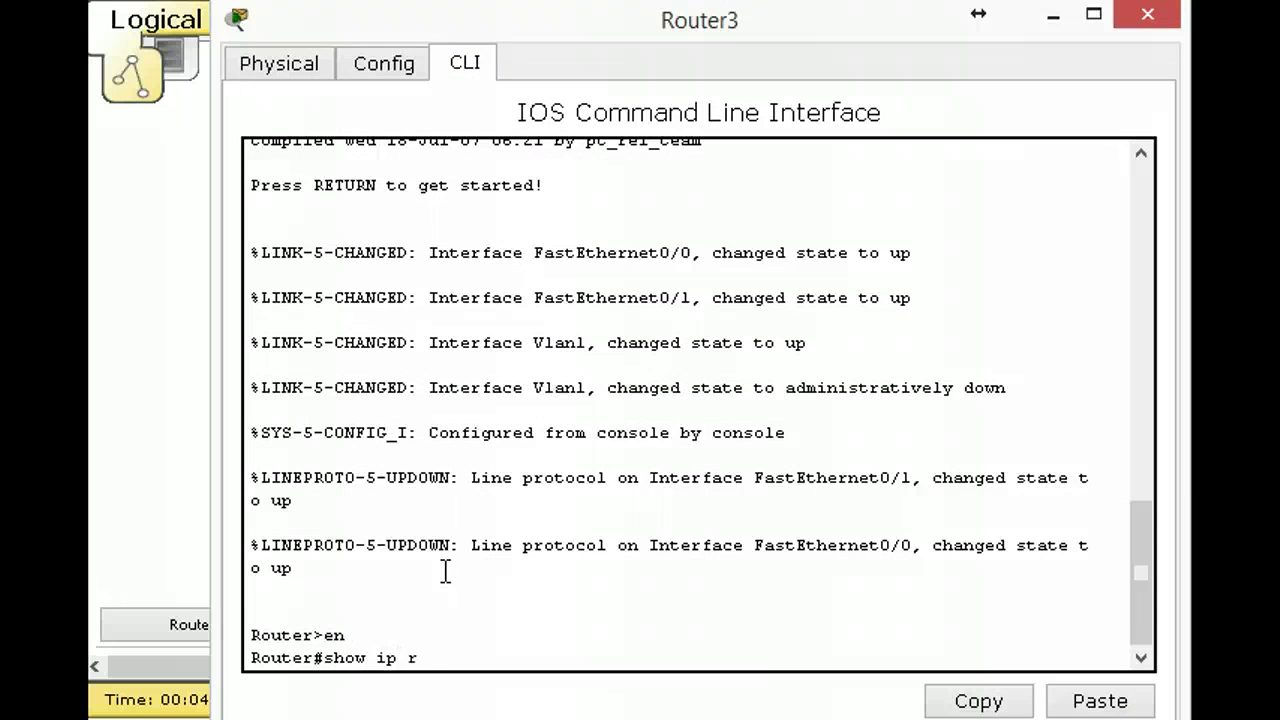
type("oute")
key("Return")
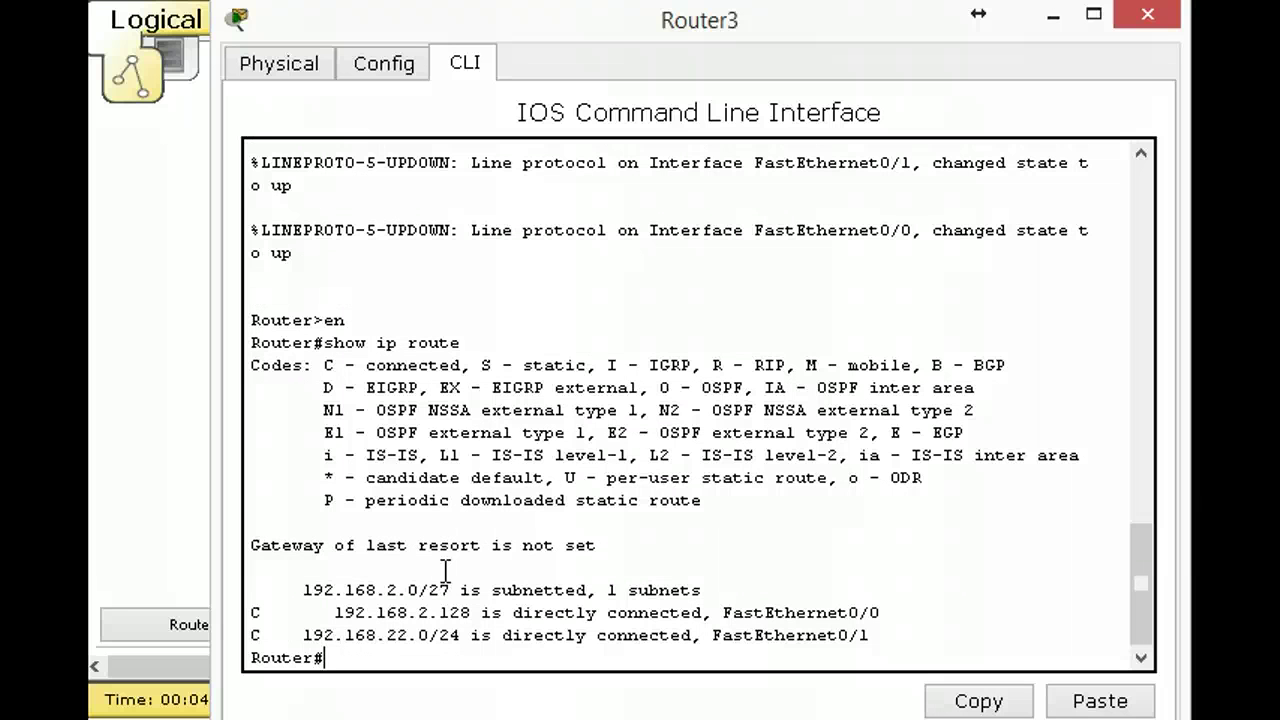
- Enable RIP routing on Router3 from global configuration mode and set it to version 2
type("config t")
key("Return")
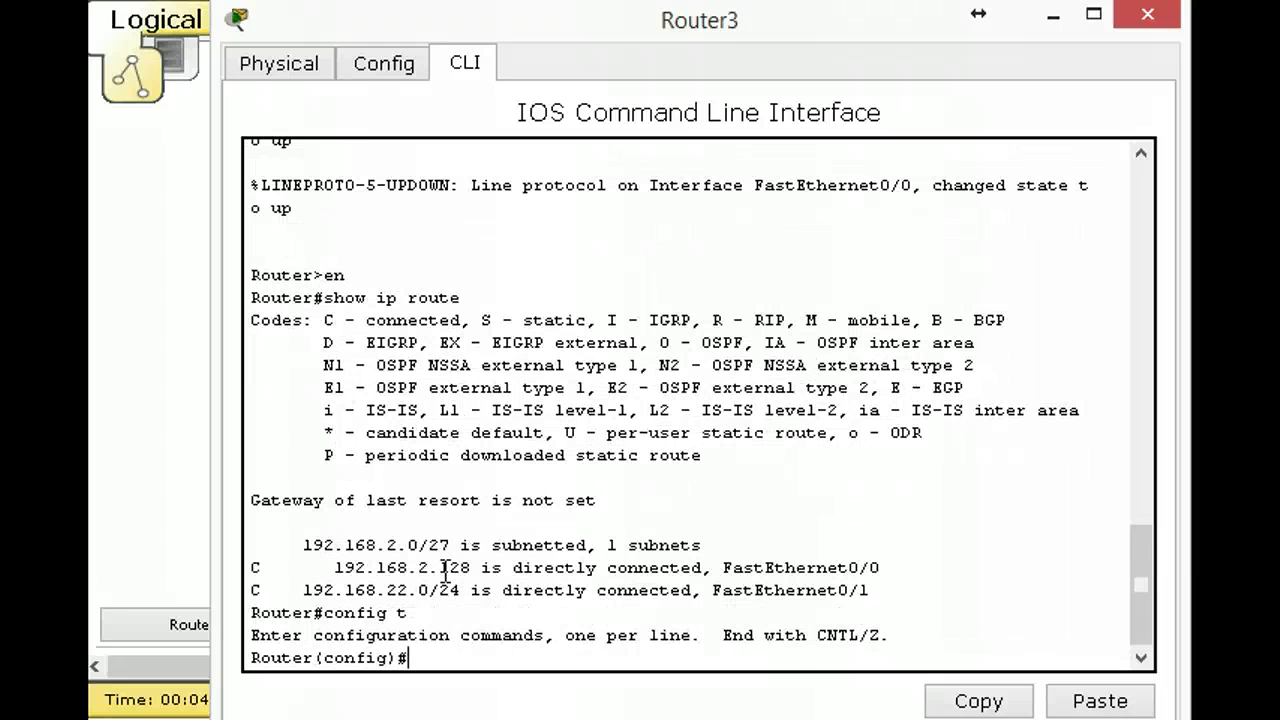
type("router rip")
key("Return")
type("ver")
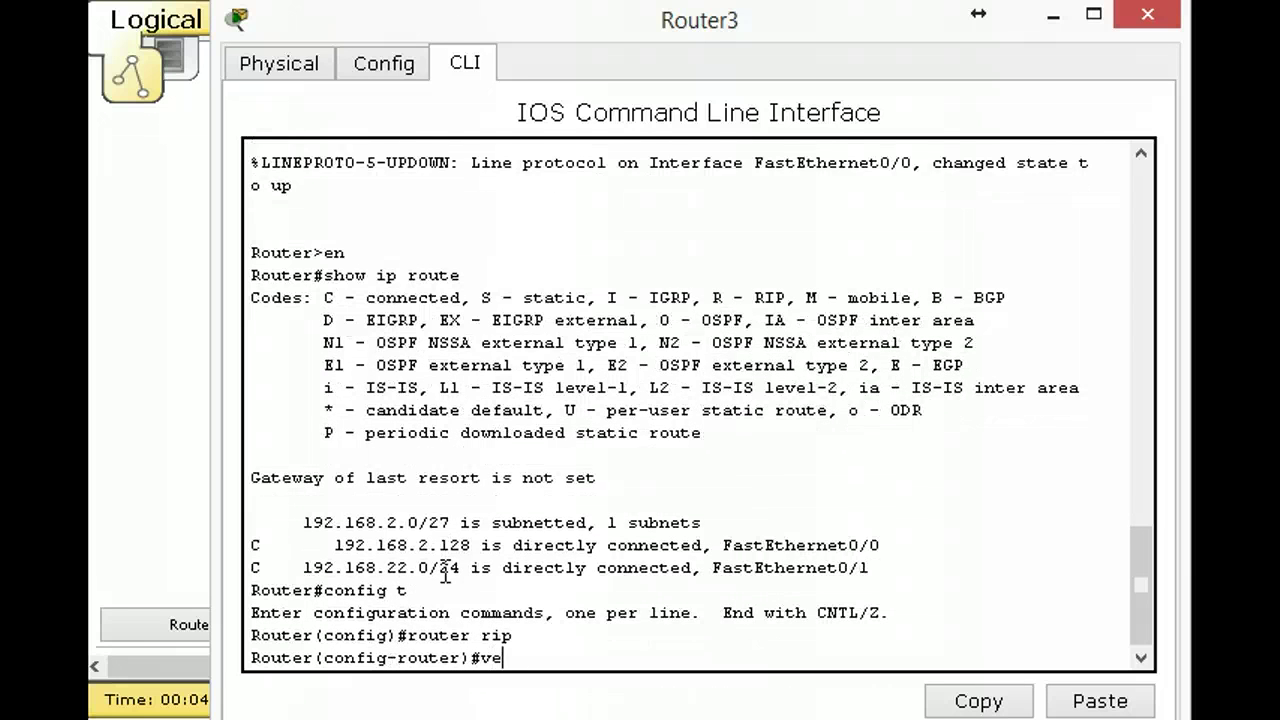
key("Tab")
type("2")
key("Return")
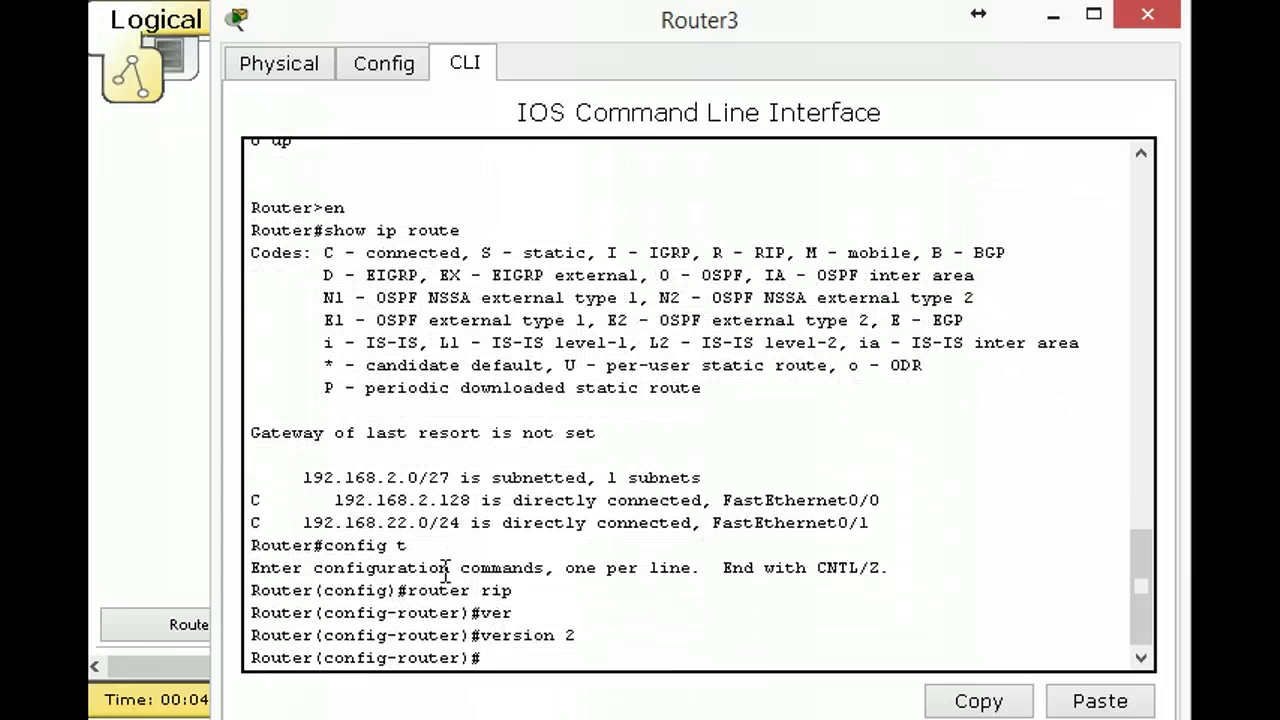
- Add networks 192.168.2.128 and 192.168.22.0 to Router3's RIP configuration
type("netw")
key("Tab")
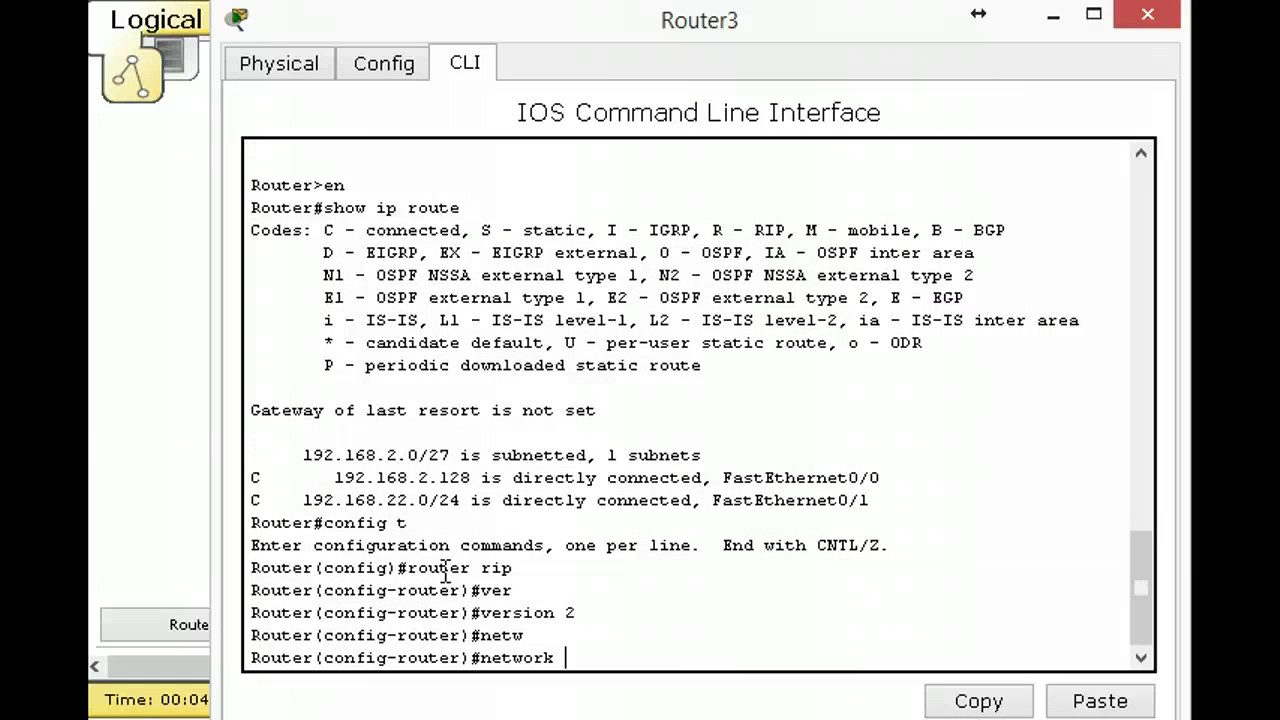
type("192.168.2.128")
key("Return")
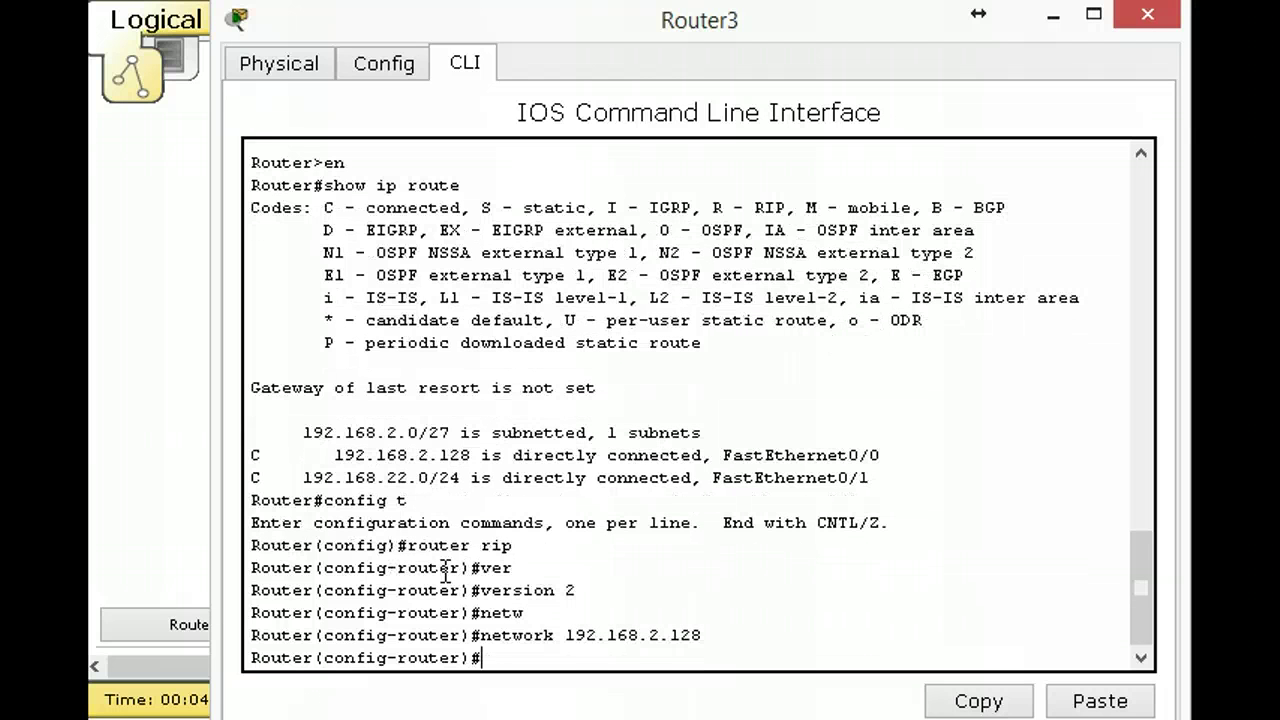
key("Up")
key("BackSpace")
key("BackSpace")
key("BackSpace")
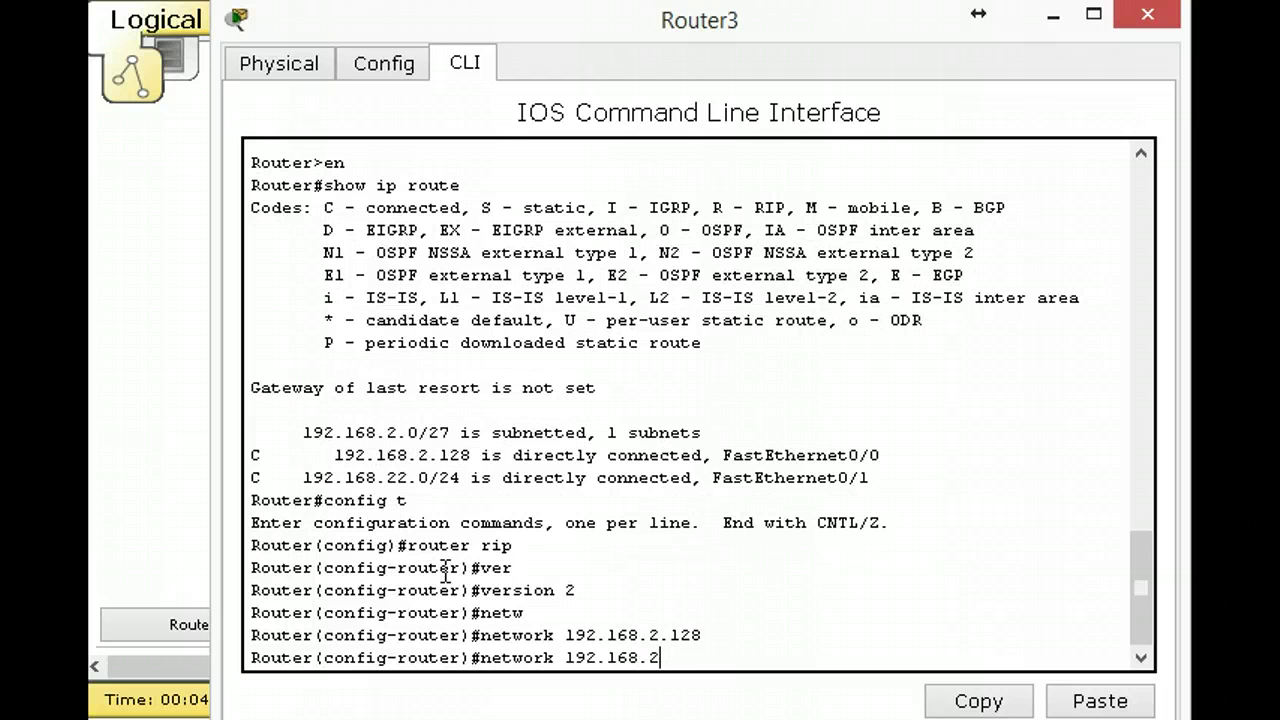
type("2.0")
key("Return")
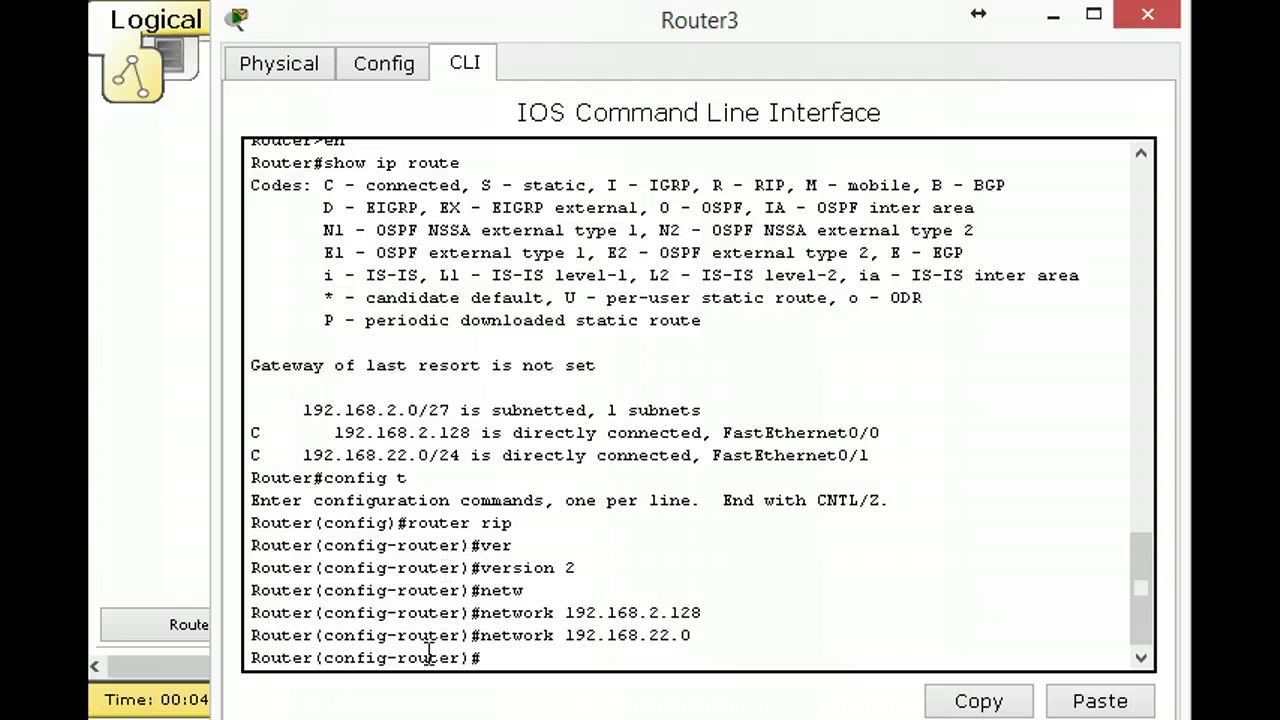
- Leave configuration mode on Router3 and show its IP routing table to check the RIP routes
type("end")
key("Return")
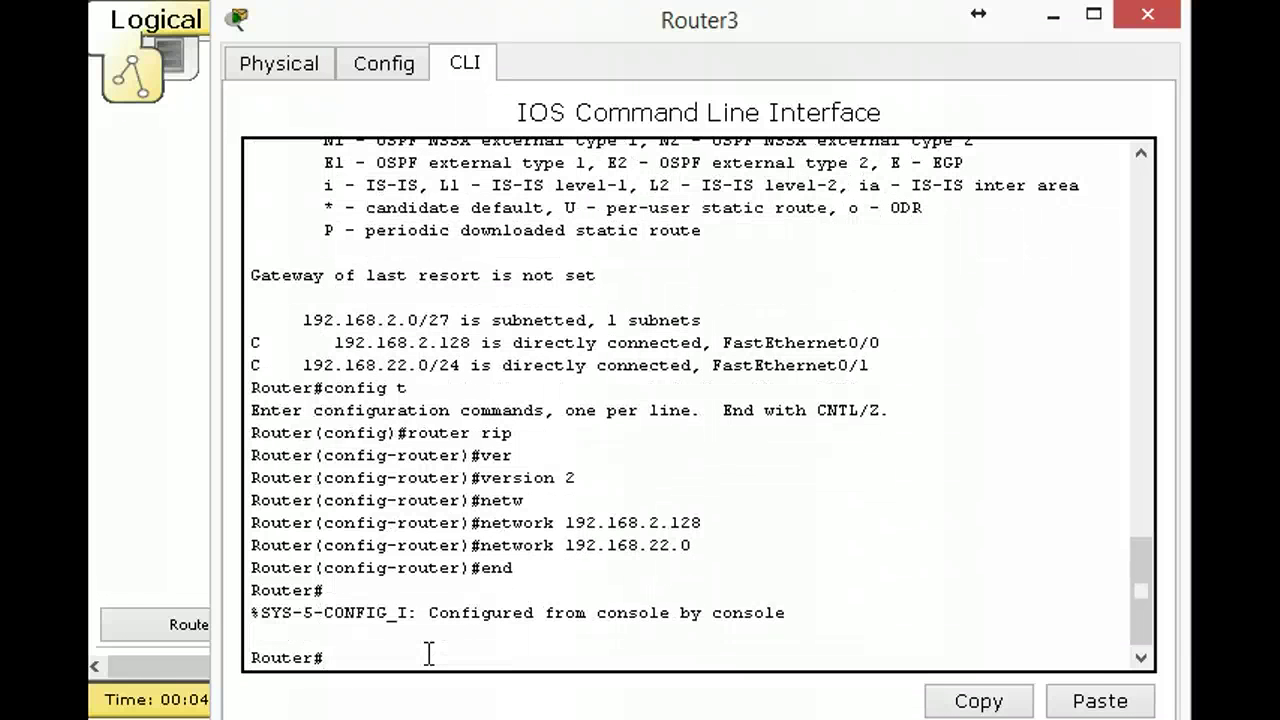
type("show ip route")
key("Return")
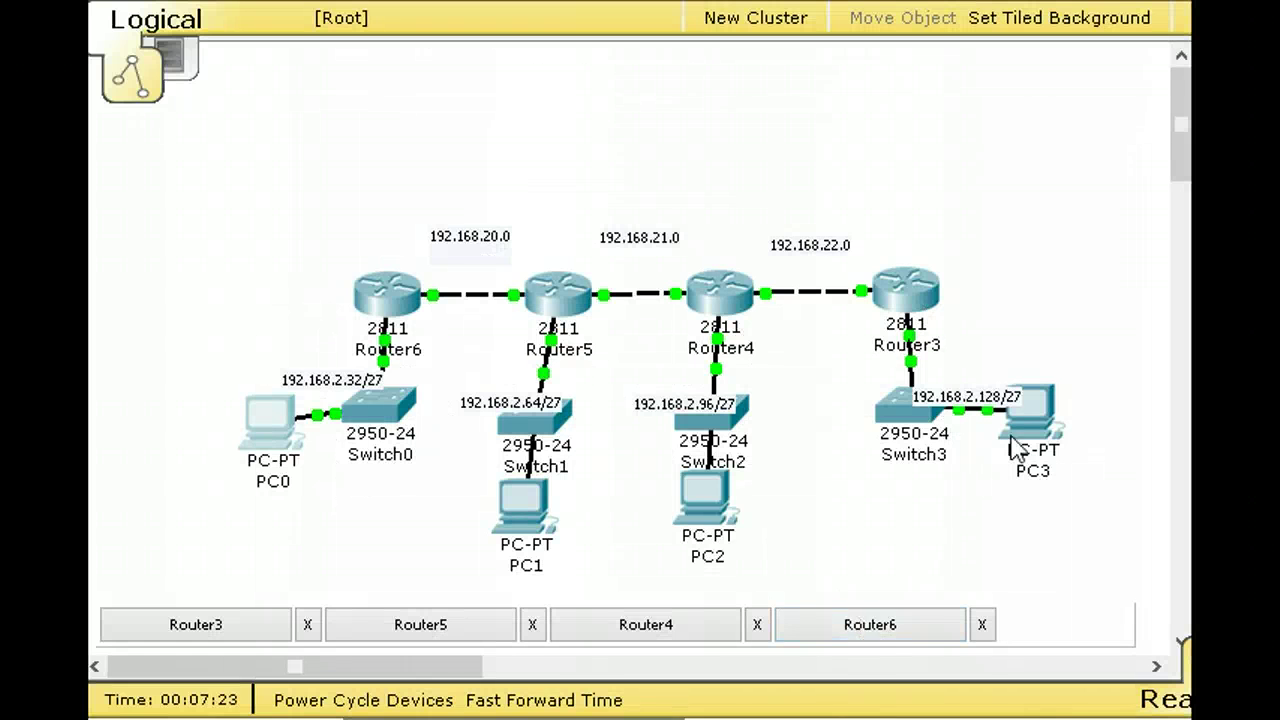
- Show Router6's IP routing table from its RIP configuration mode, and minimize the router's window
left_click(871, 628)
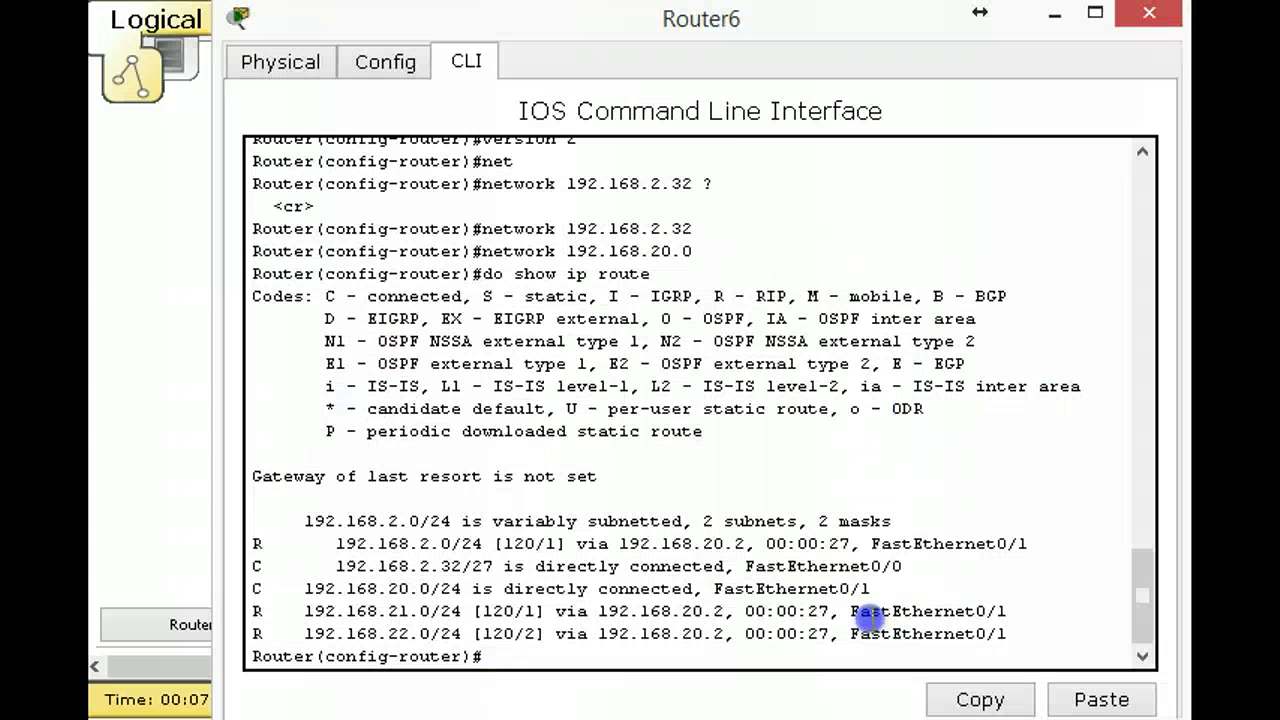
left_click(513, 634)
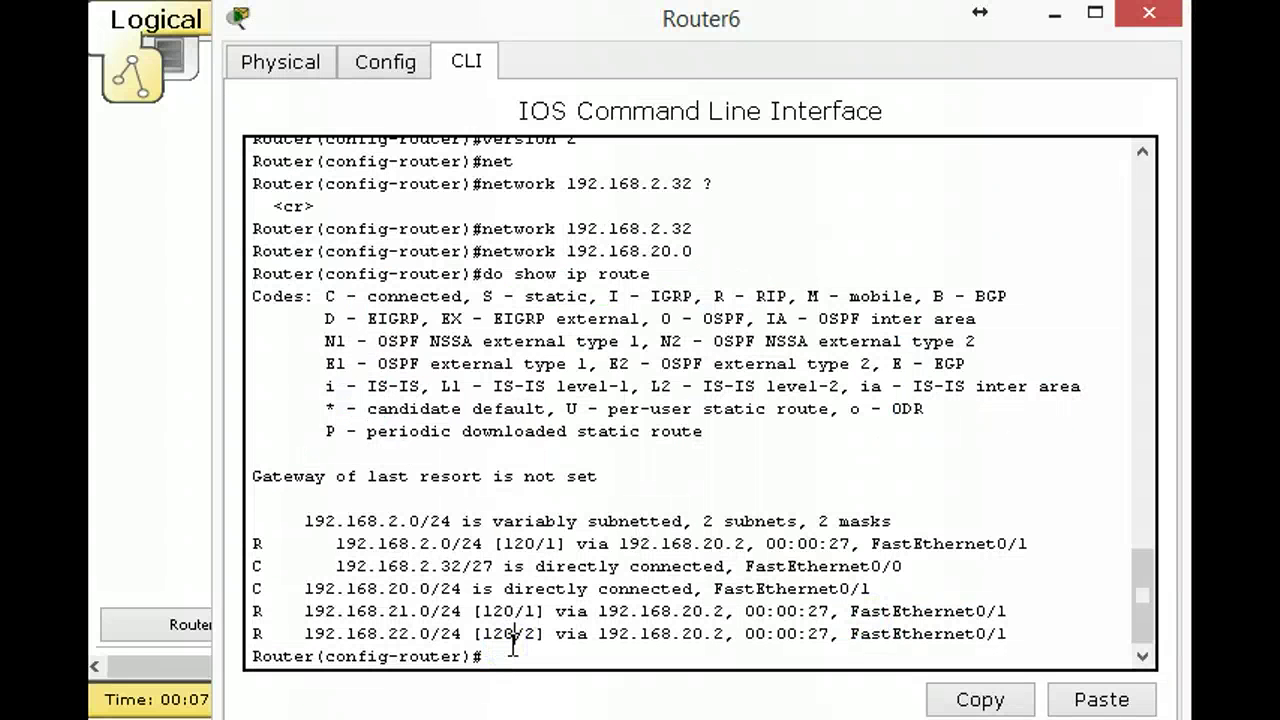
type("do show ip route")
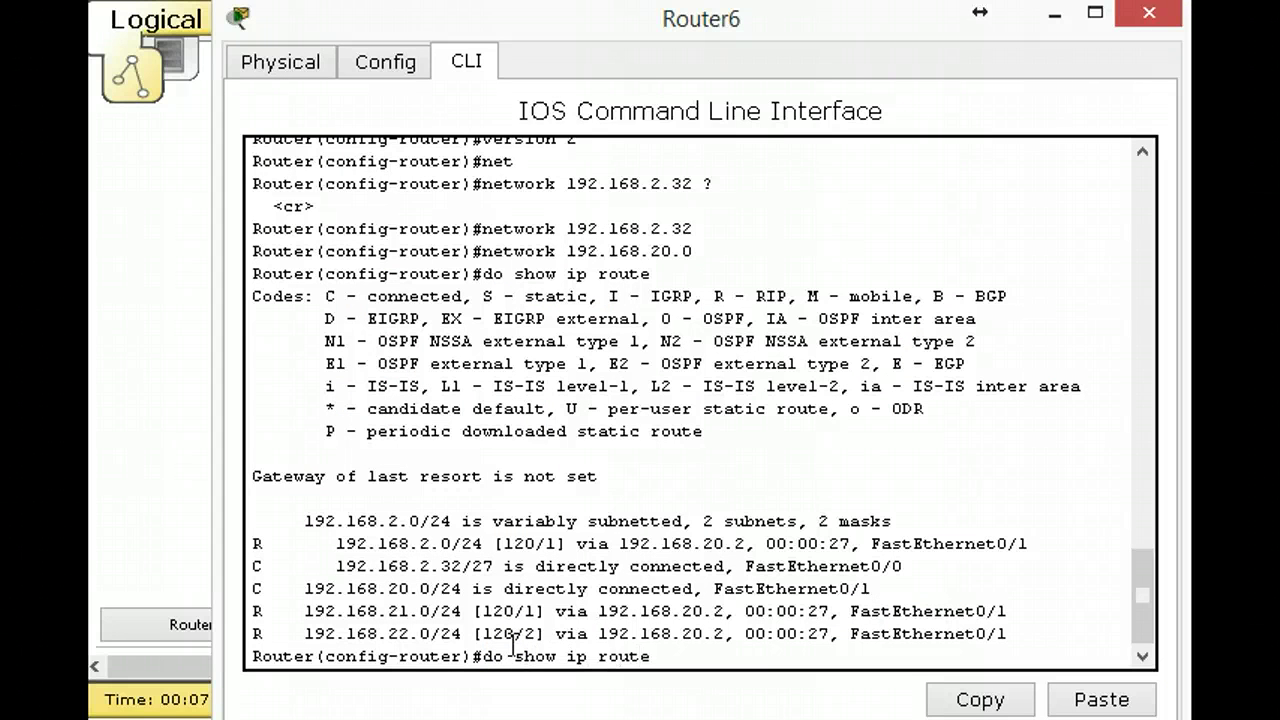
key("Return")
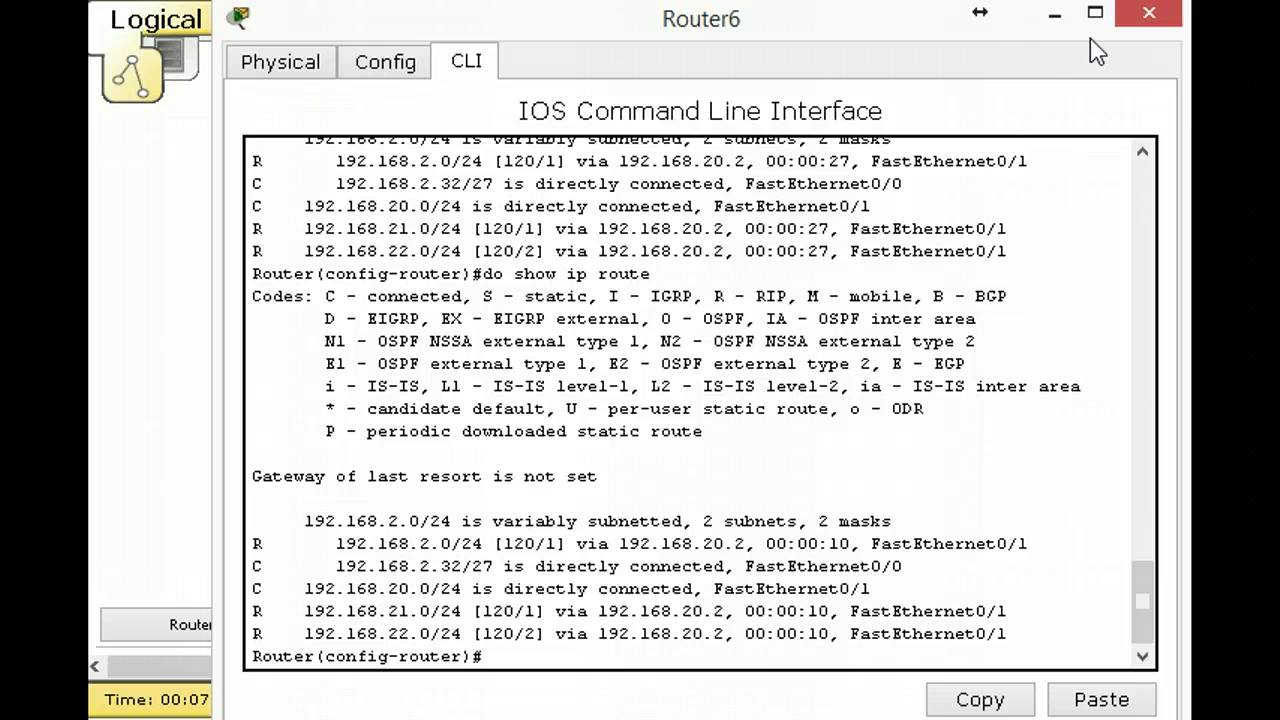
left_click(1062, 20)
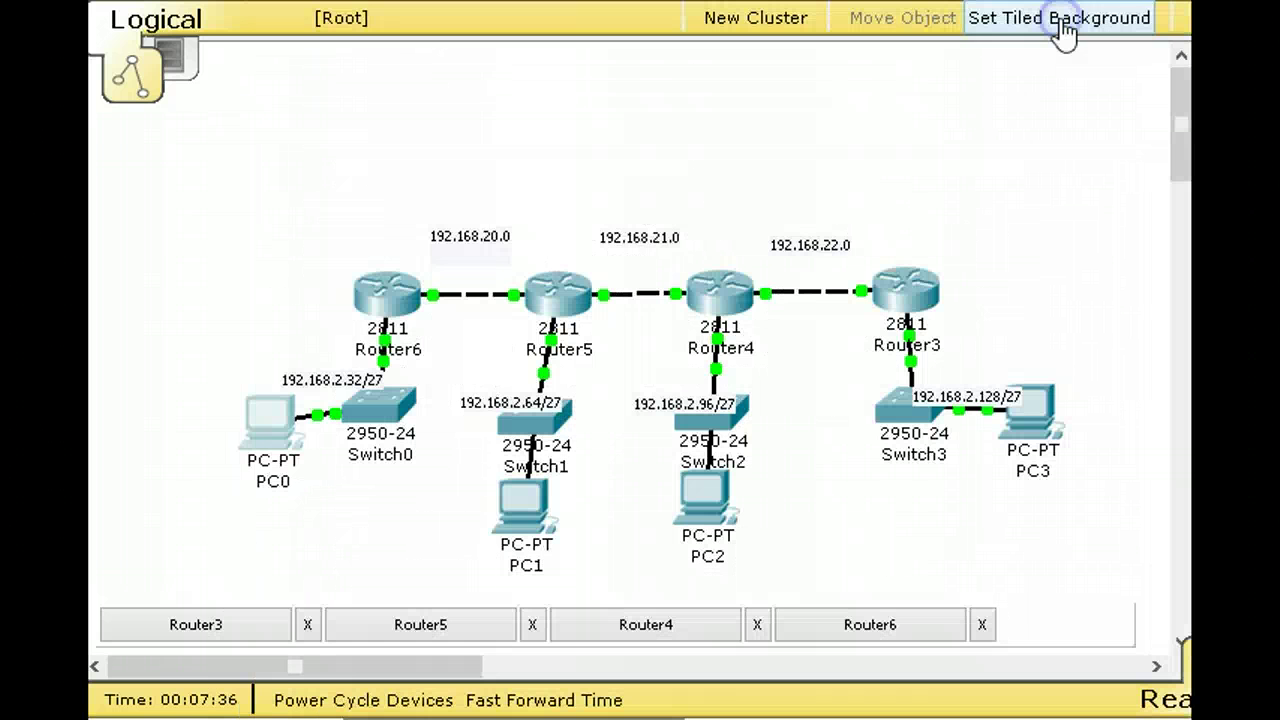
- Open the Command Prompt on PC3
left_click(1032, 425)
left_click_drag(281, 0, 660, 20)
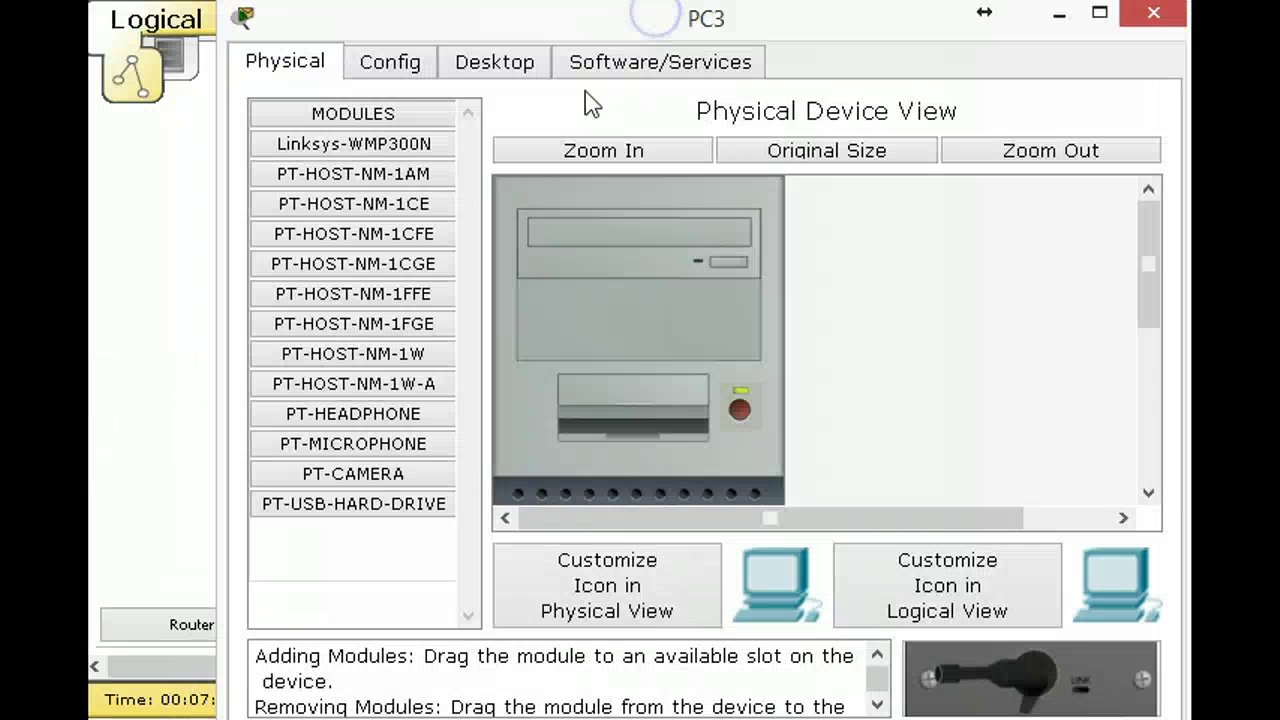
left_click(494, 62)
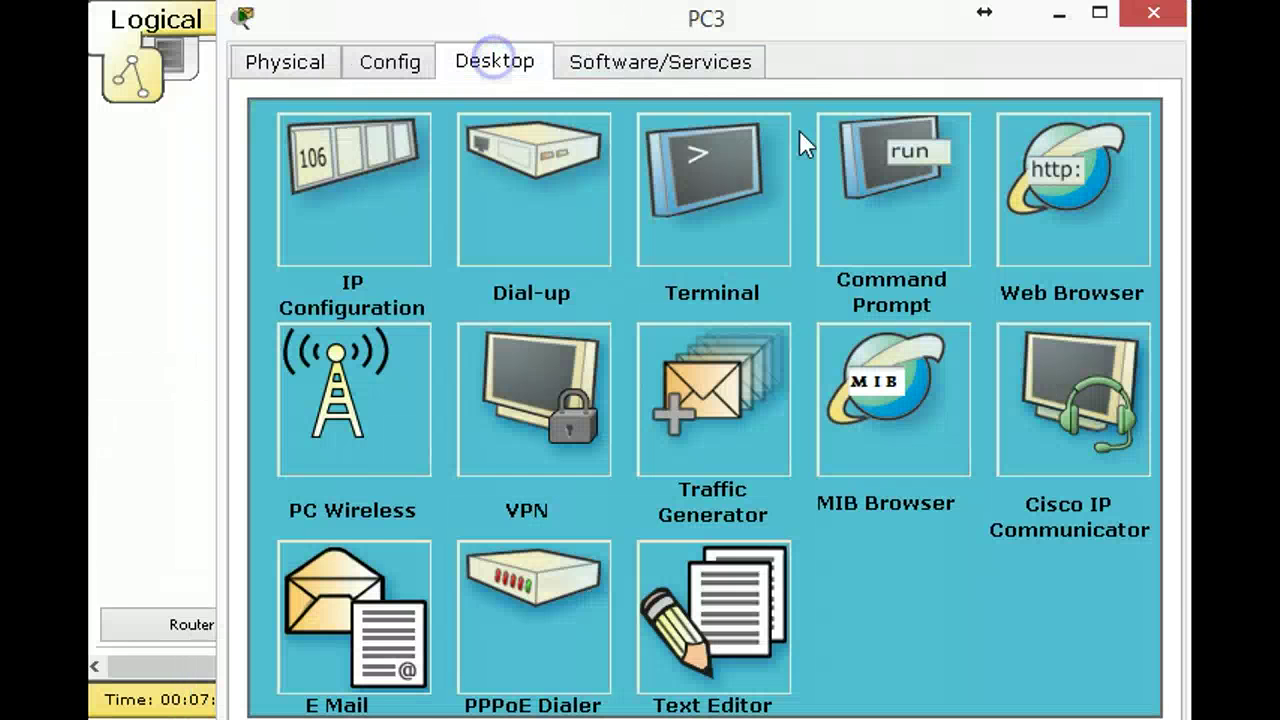
left_click(877, 174)
left_click(665, 329)
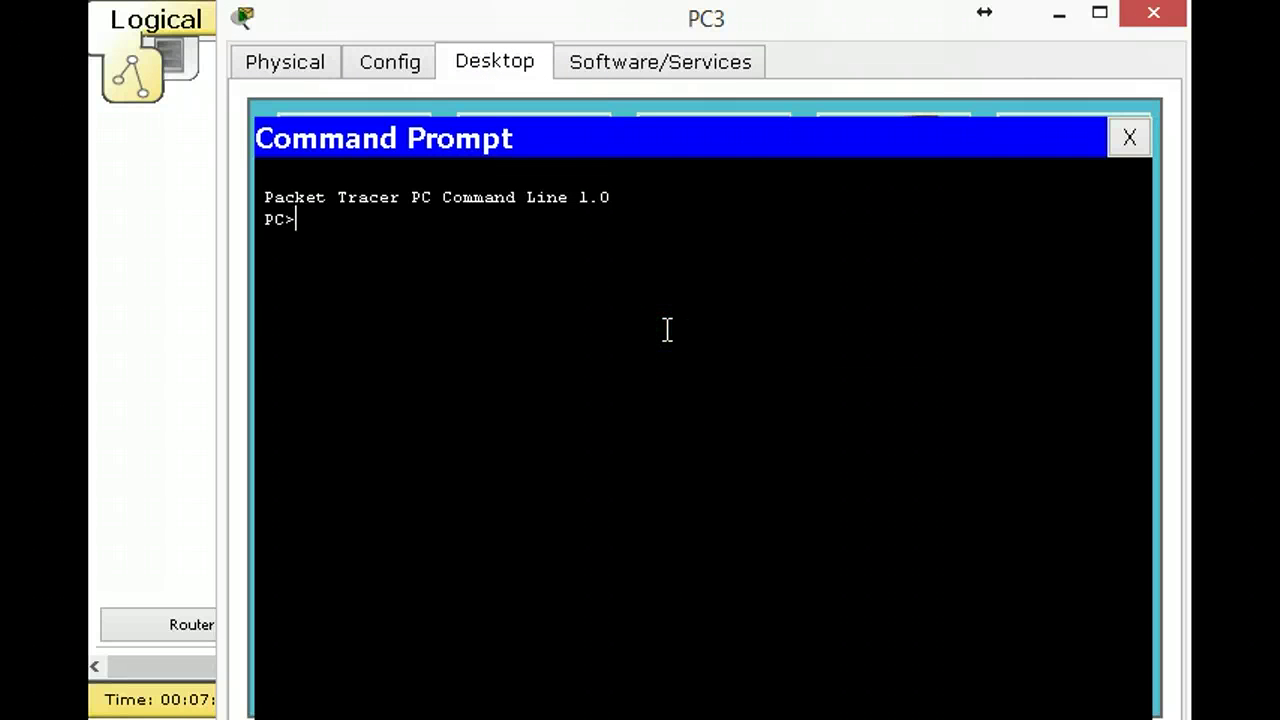
- Trace the route from PC3 to 192.168.2.34 with tracert, and close the Command Prompt and PC3's window
type("tracert 192.168.2.")
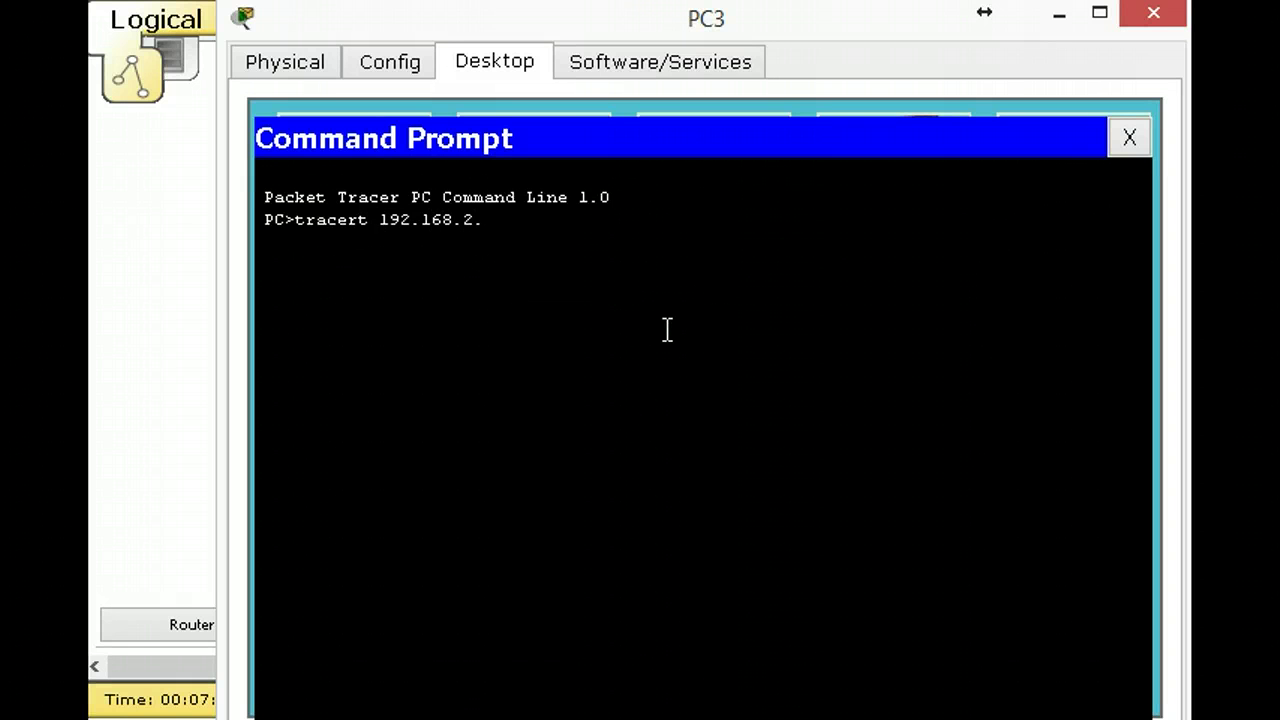
type("6")
key("BackSpace")
type("34")
key("Return")
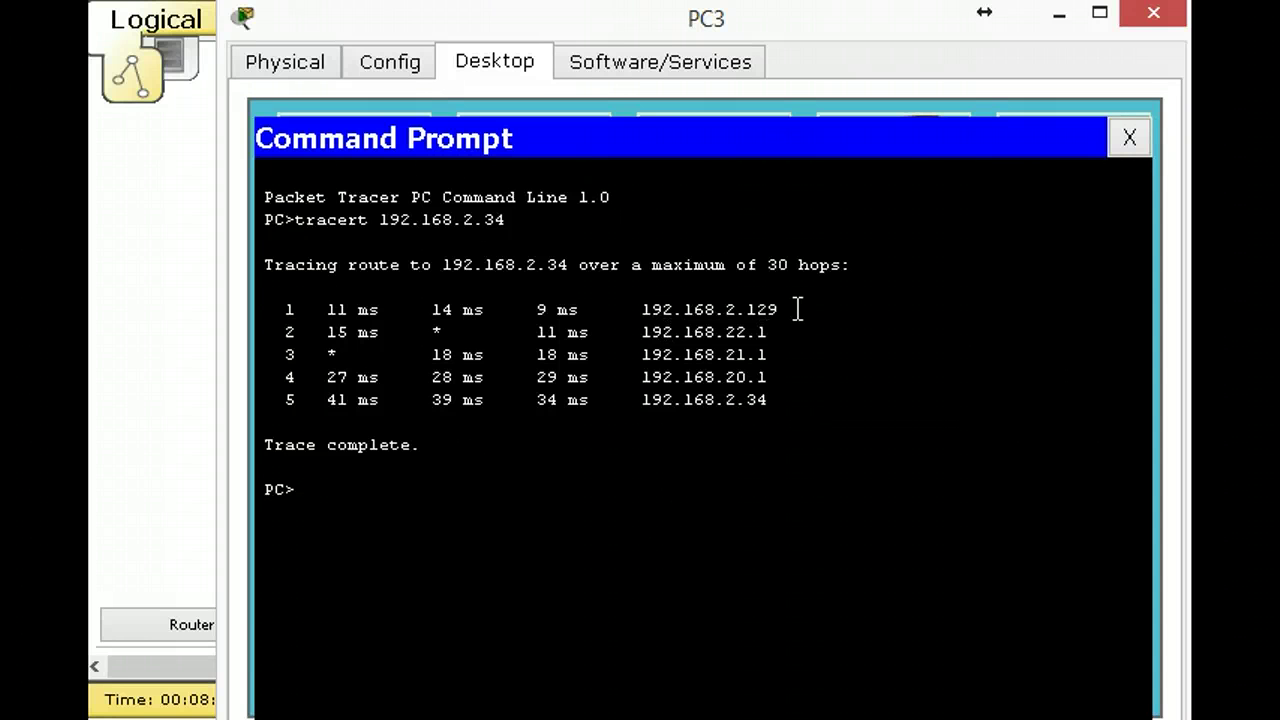
left_click(1131, 138)
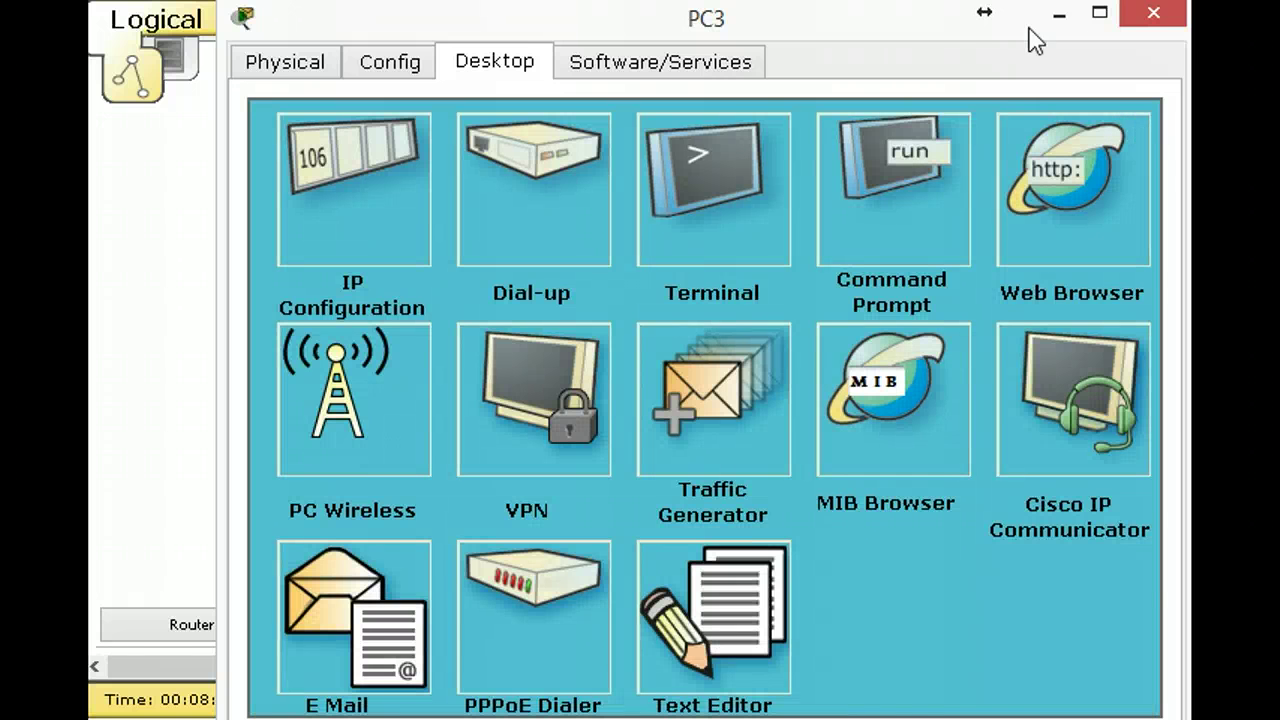
left_click(1155, 14)
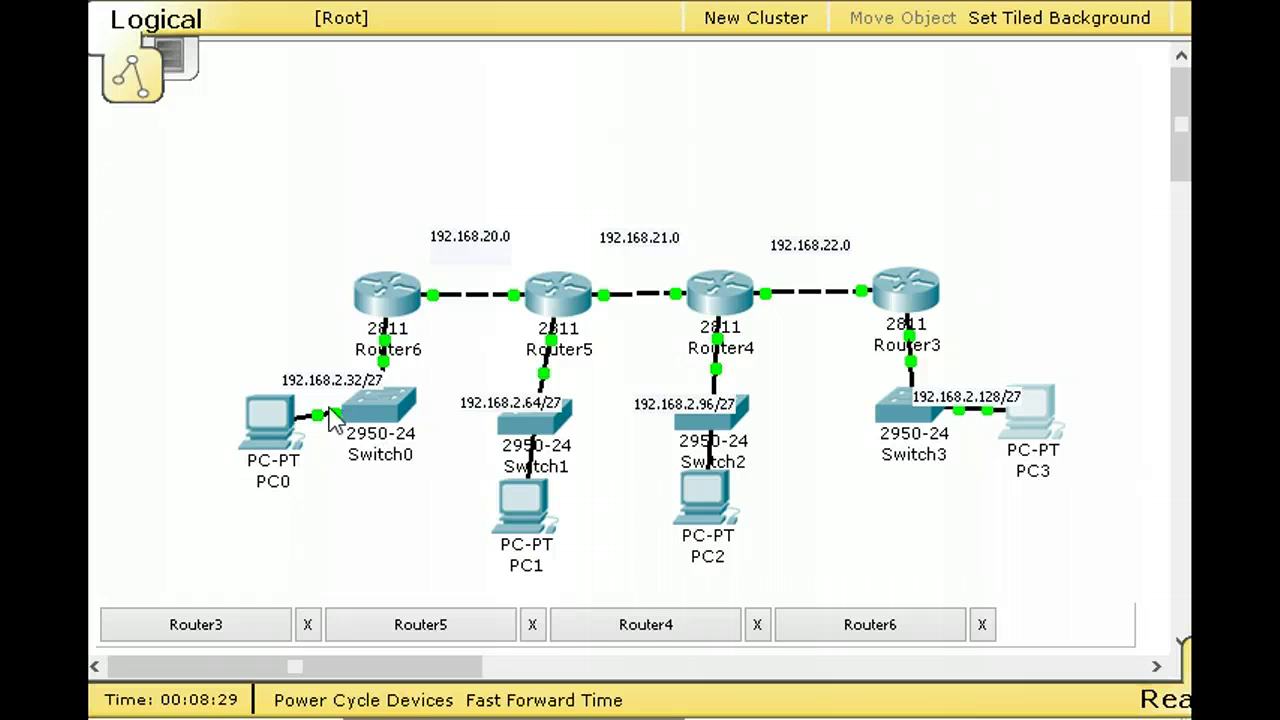